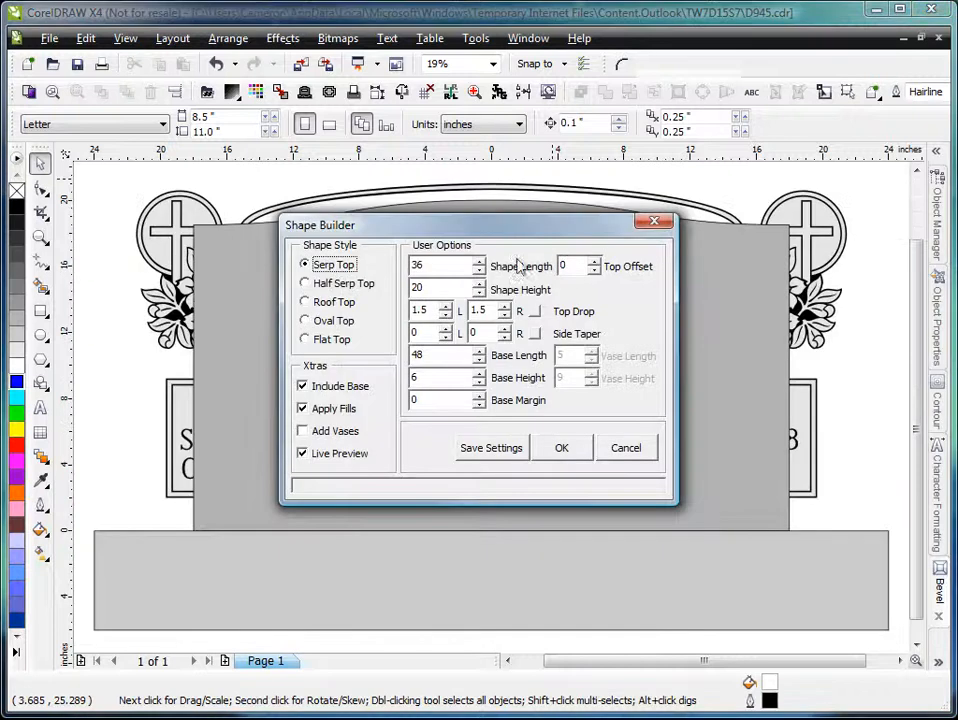
# Step: Set the memorial's shape length to 42 and shape height to 24 in the Shape Builder
pyautogui.moveTo(442, 267); pyautogui.dragTo(388, 273)
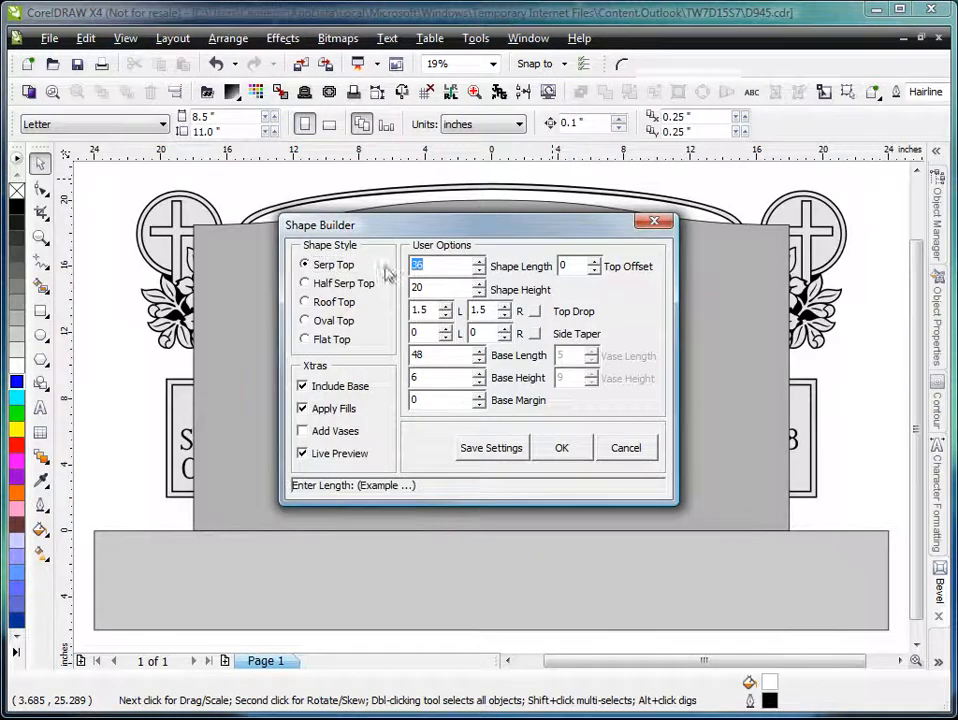
pyautogui.write('42')
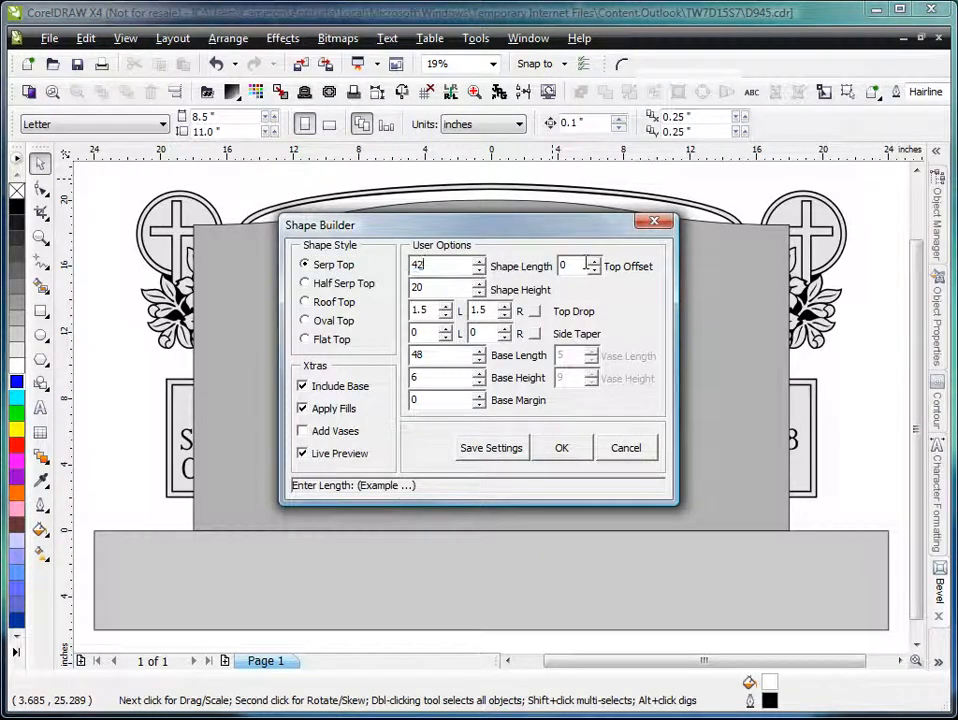
pyautogui.press('Tab')
pyautogui.write('4')
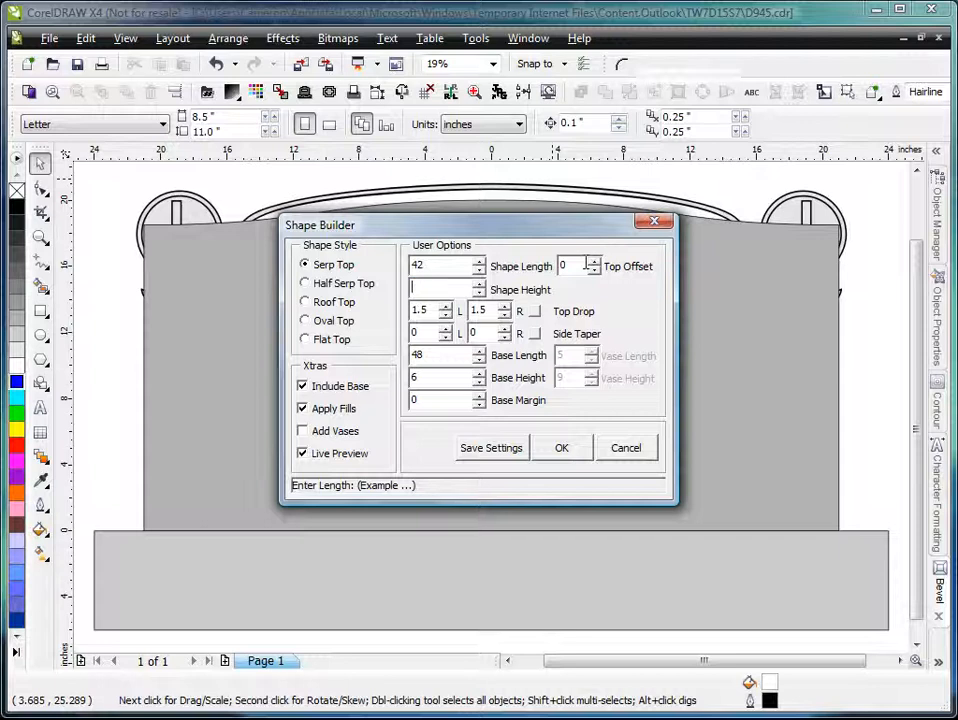
pyautogui.press('Tab')
# Step: Set the base length to 60, base height to 8 and base margin to 2, and build the shape
pyautogui.moveTo(445, 354); pyautogui.dragTo(392, 355)
pyautogui.write('60')
pyautogui.press('Tab')
pyautogui.write('8')
pyautogui.press('Tab')
pyautogui.write('2')
pyautogui.press('Tab')
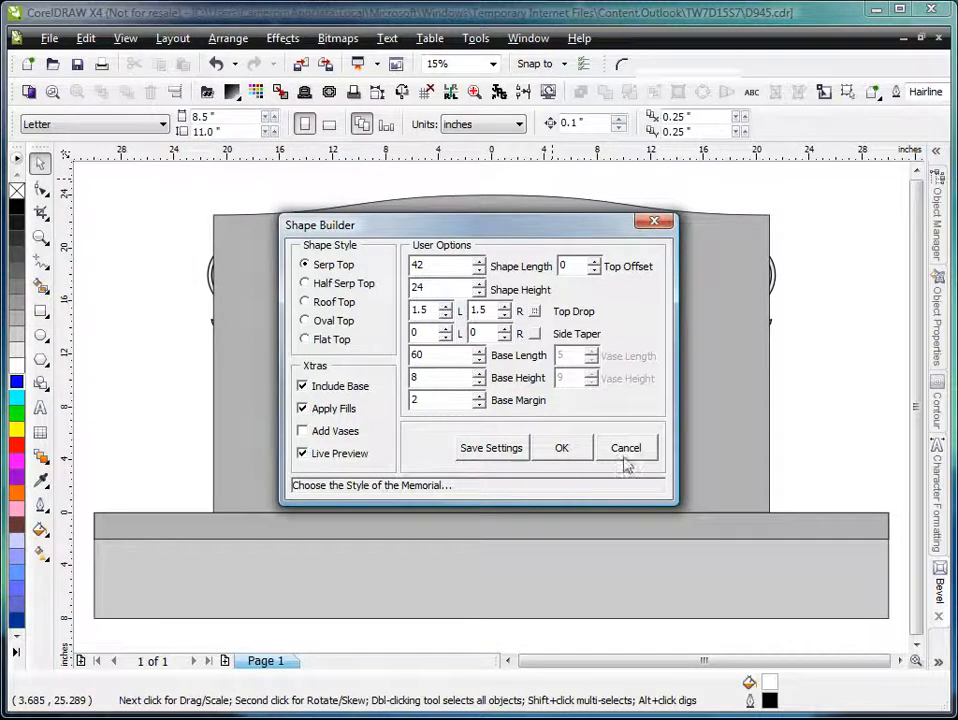
pyautogui.click(570, 452)
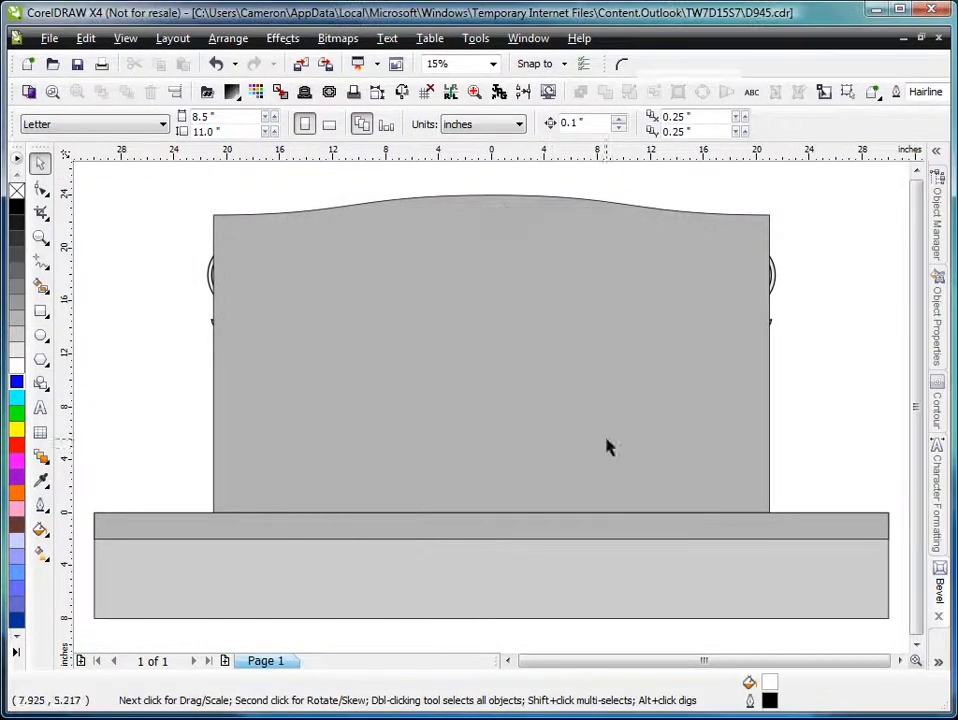
# Step: Send the new 42 by 24 inch gray tablet shape behind the lettering and ornament artwork
pyautogui.click(507, 207)
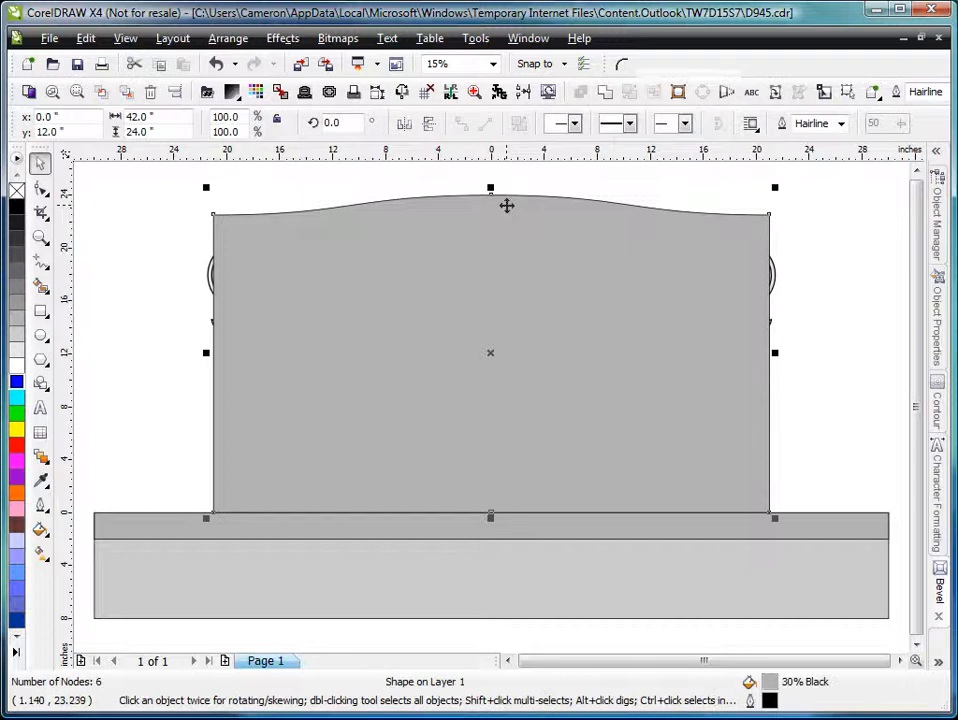
pyautogui.hotkey('shift', 'pagedown')
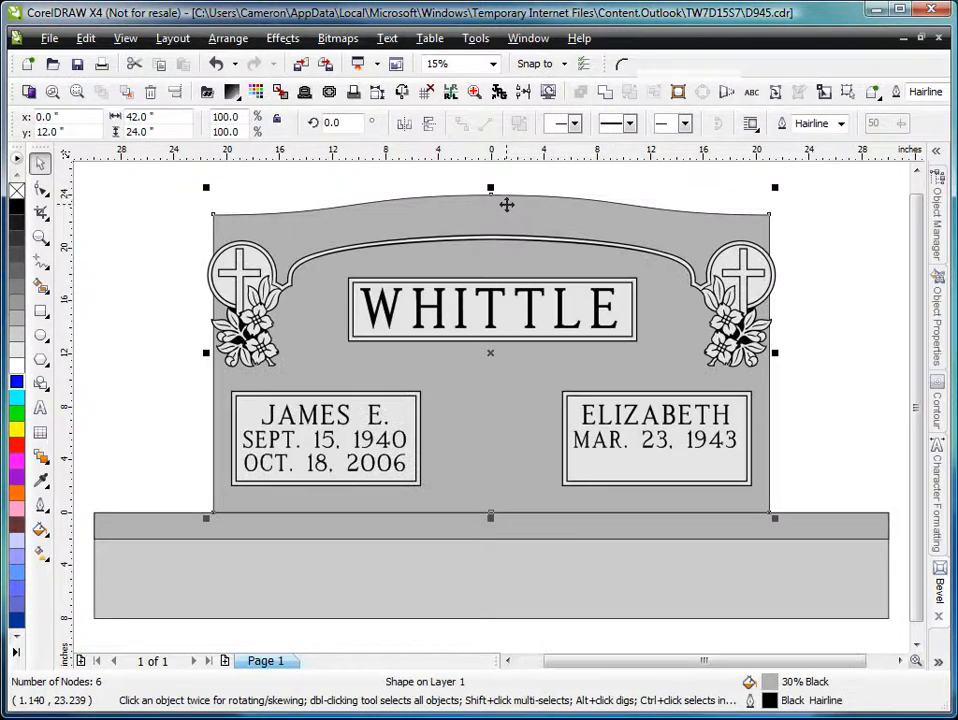
pyautogui.click(442, 185)
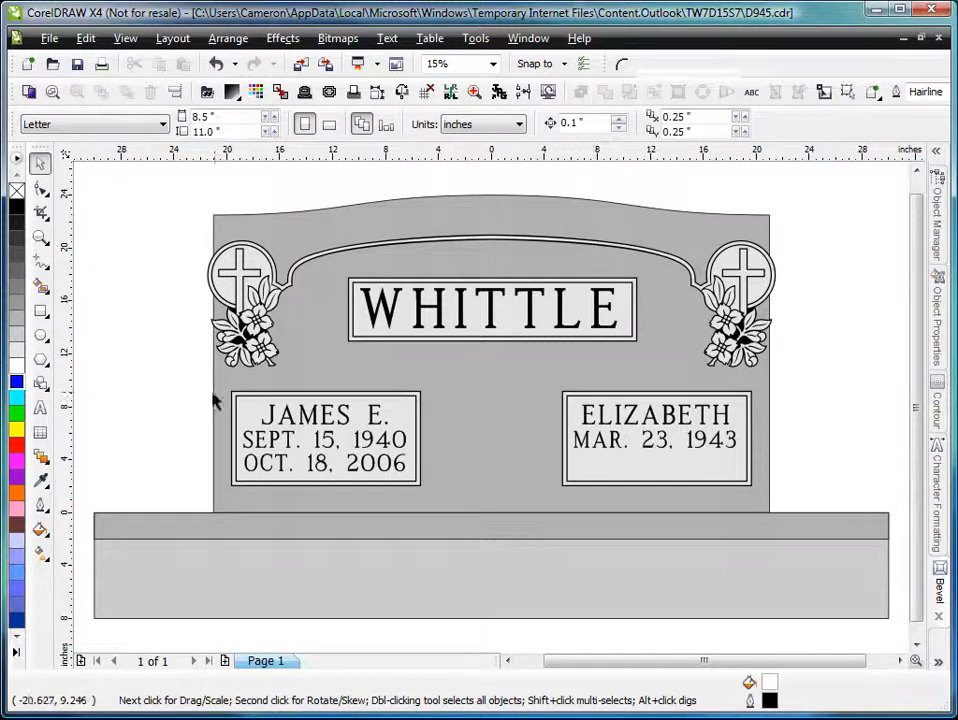
# Step: Try to nudge the lower-left inscription panel and its text rightward in 0.1-inch steps
pyautogui.moveTo(174, 344); pyautogui.dragTo(486, 502)
pyautogui.press('Right')
pyautogui.press('Right')
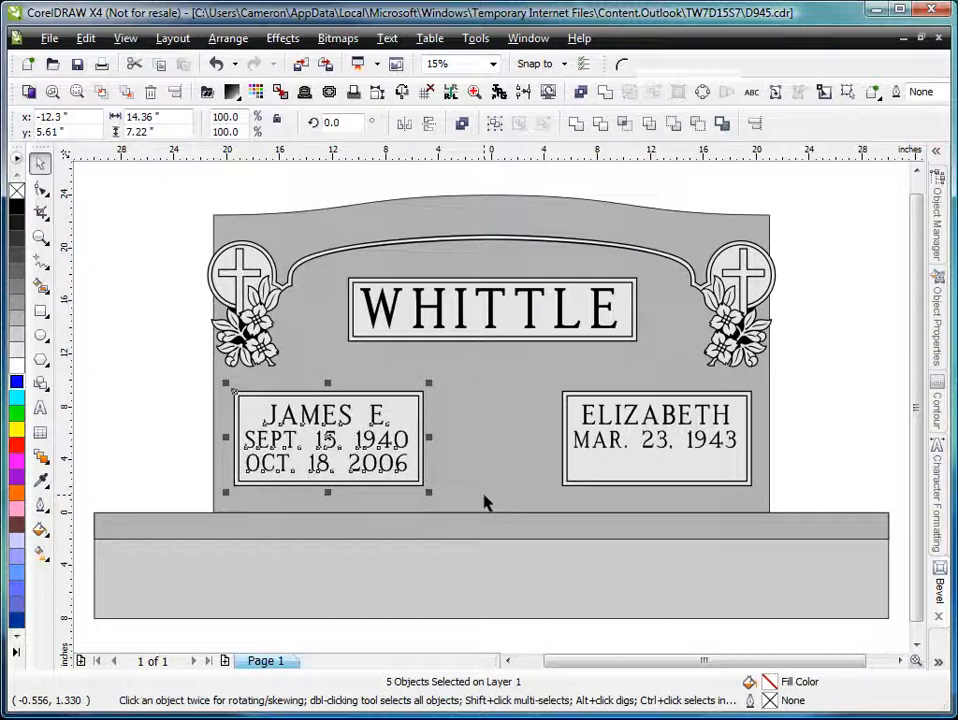
pyautogui.click(118, 385)
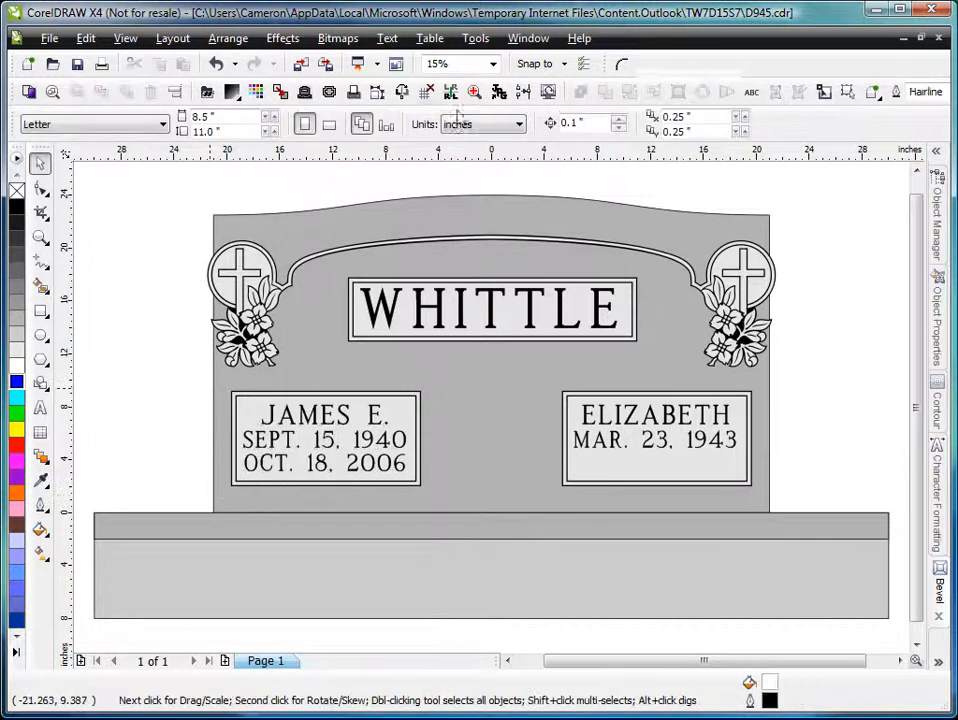
# Step: Set the nudge distance to 1 inch and shift the lower-left inscription panel with its text 1 inch right
pyautogui.click(575, 124)
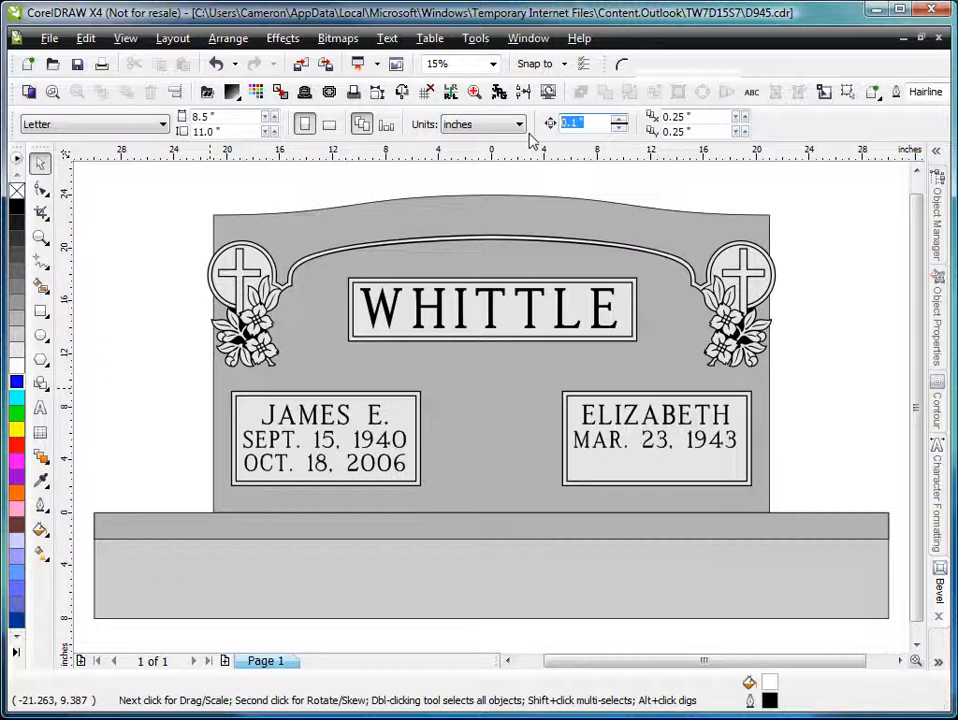
pyautogui.write('1')
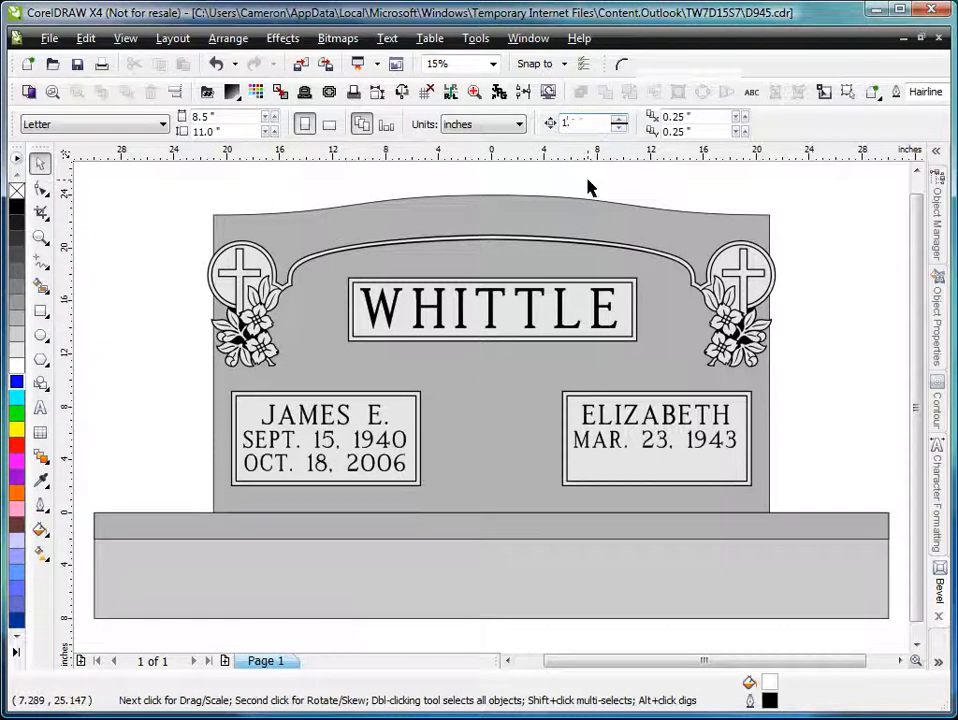
pyautogui.press('Return')
pyautogui.moveTo(192, 384); pyautogui.dragTo(515, 507)
pyautogui.press('Right')
# Step: Shift the lower-right inscription panel with its text 1 inch to the left
pyautogui.moveTo(752, 360); pyautogui.dragTo(530, 513)
pyautogui.press('Left')
pyautogui.click(834, 378)
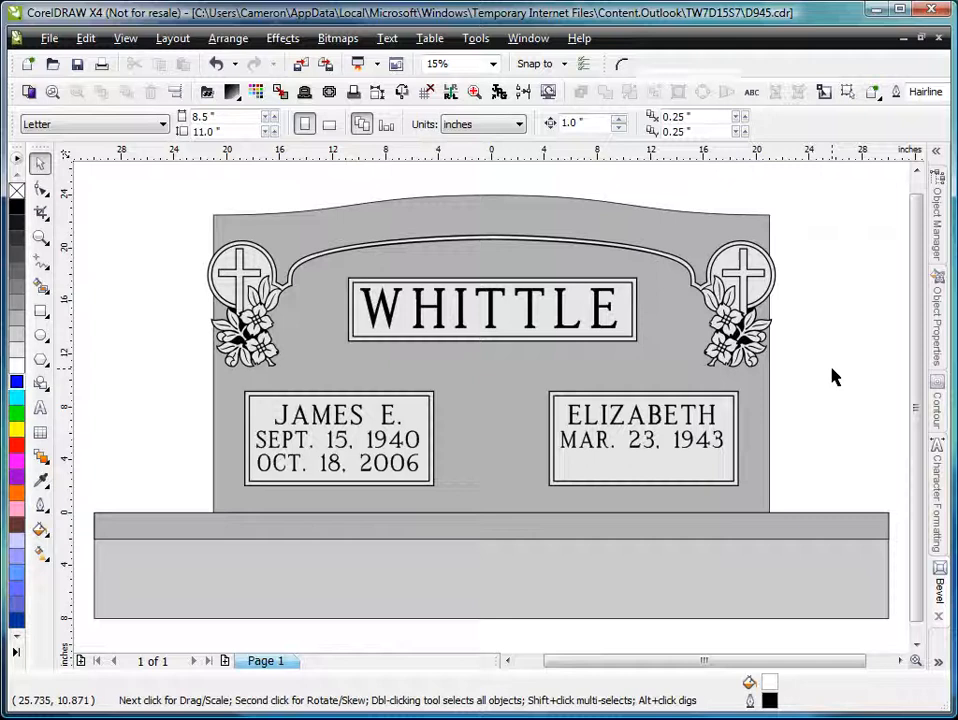
pyautogui.moveTo(833, 370); pyautogui.dragTo(528, 556)
pyautogui.click(834, 363)
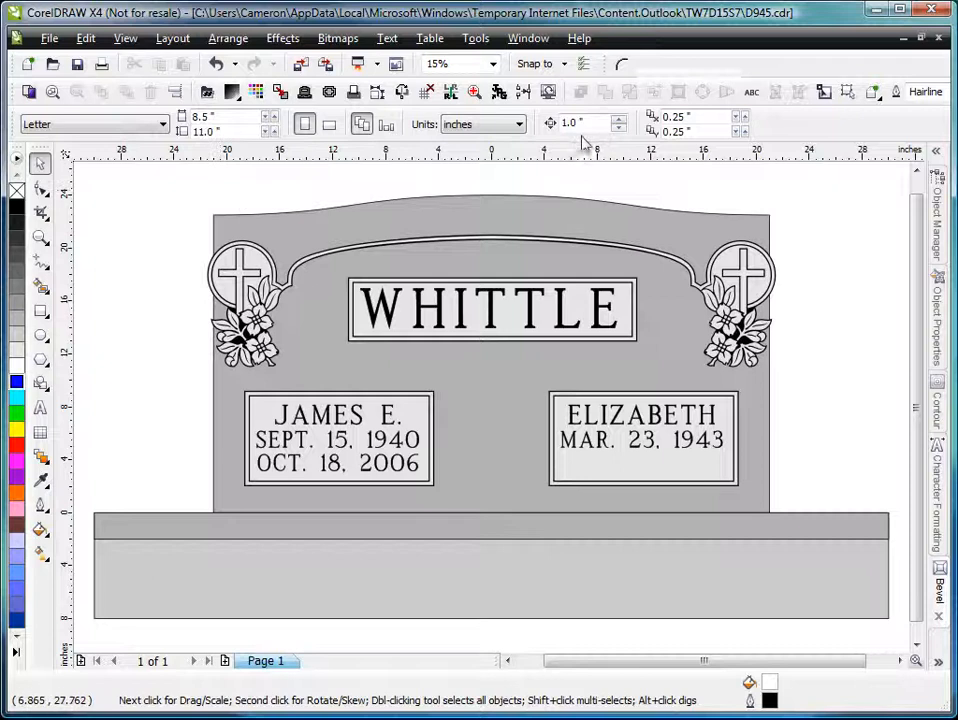
# Step: Cut the arched ornament band apart near its centre with the Knife tool, splitting its overlaid curves
pyautogui.click(40, 237)
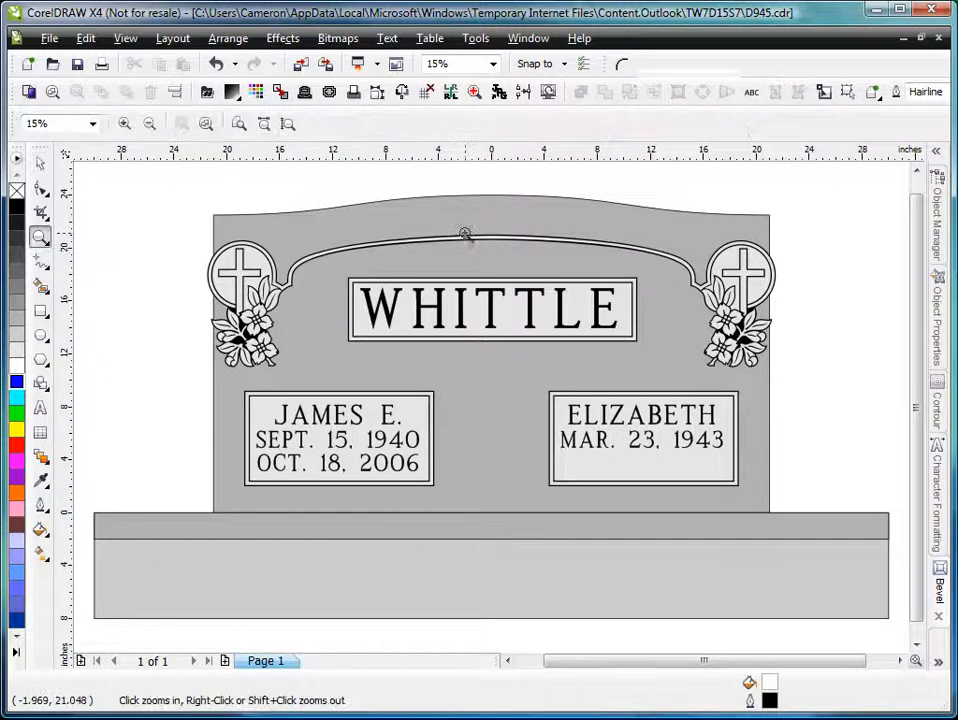
pyautogui.moveTo(456, 223); pyautogui.dragTo(514, 252)
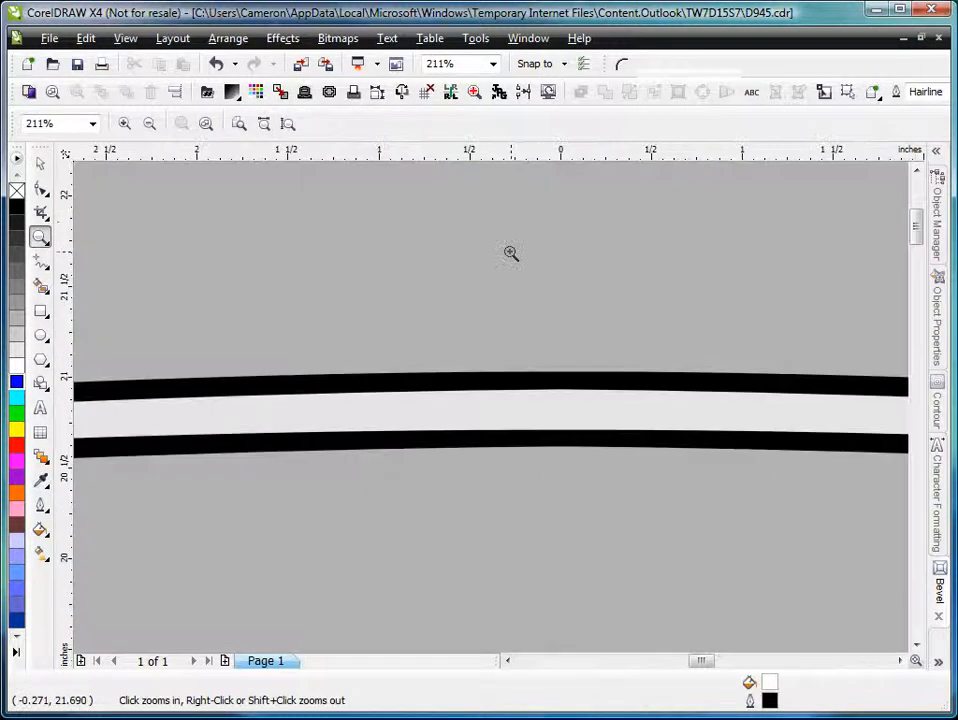
pyautogui.click(42, 188)
pyautogui.click(46, 192)
pyautogui.click(40, 212)
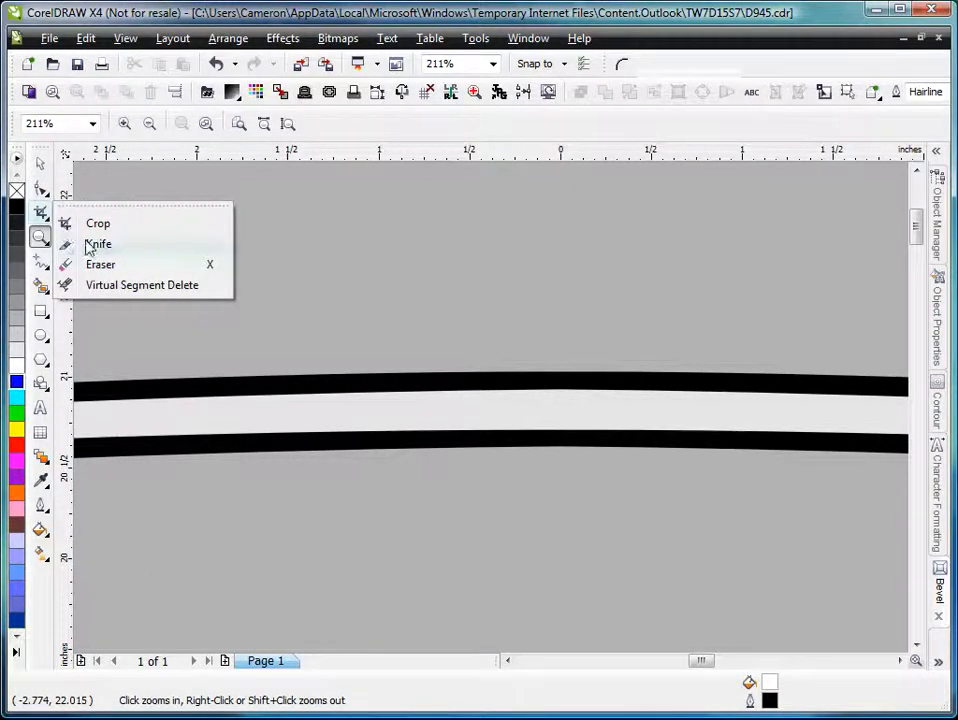
pyautogui.click(68, 244)
pyautogui.click(481, 378)
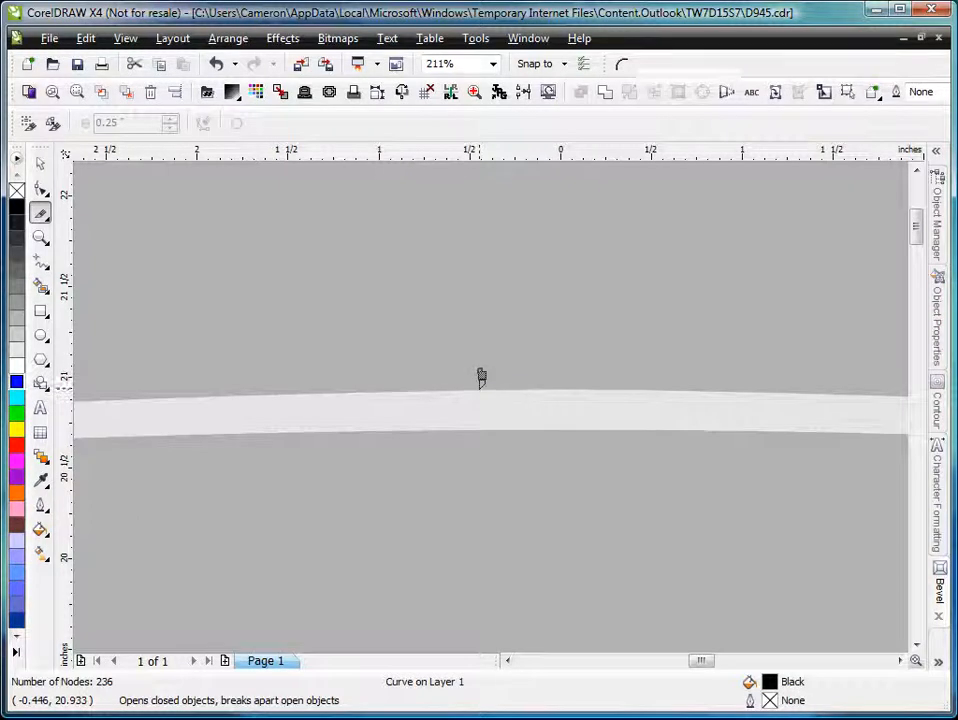
pyautogui.click(478, 390)
pyautogui.click(479, 431)
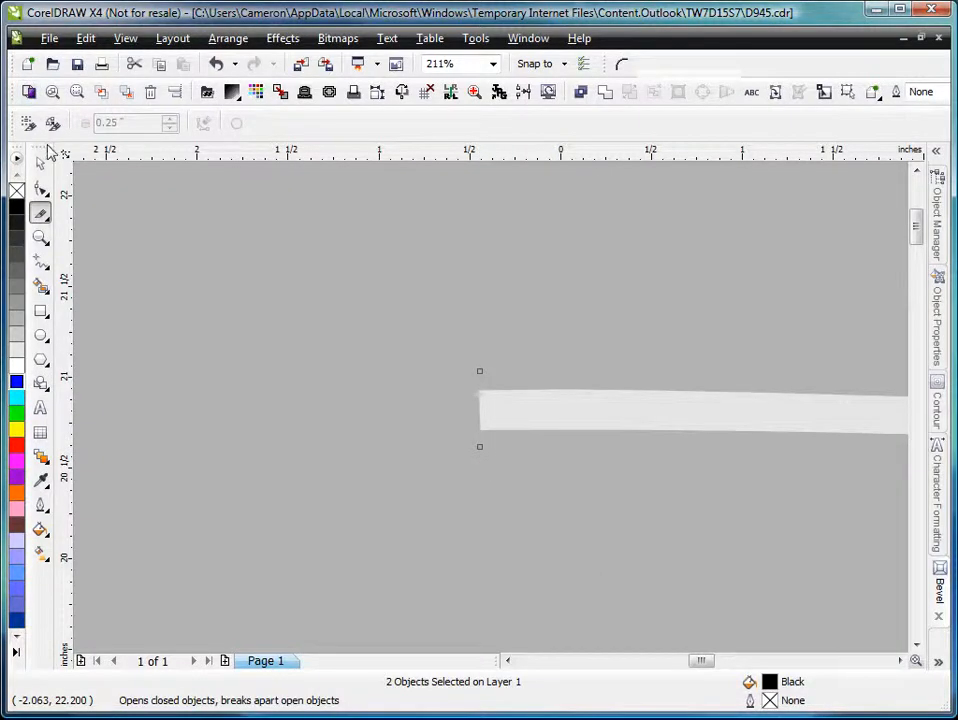
# Step: Try to select and move the right half of the cross-and-flower ornament on its own, and undo the move
pyautogui.scroll(-8, 197, 203)
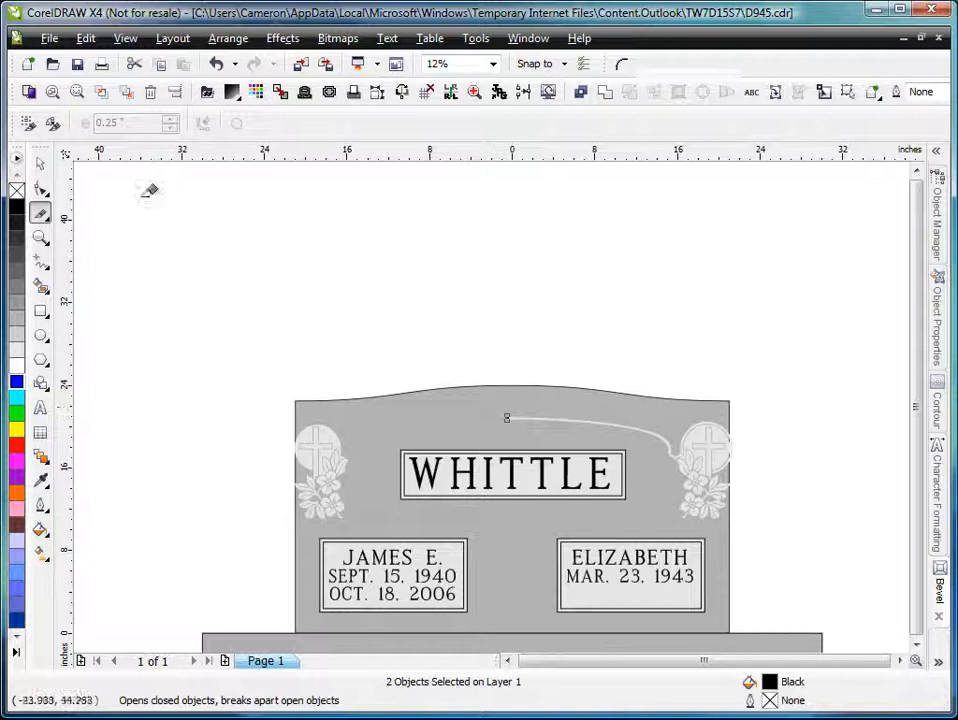
pyautogui.press('space')
pyautogui.scroll(1, 503, 338)
pyautogui.moveTo(470, 181); pyautogui.dragTo(850, 391)
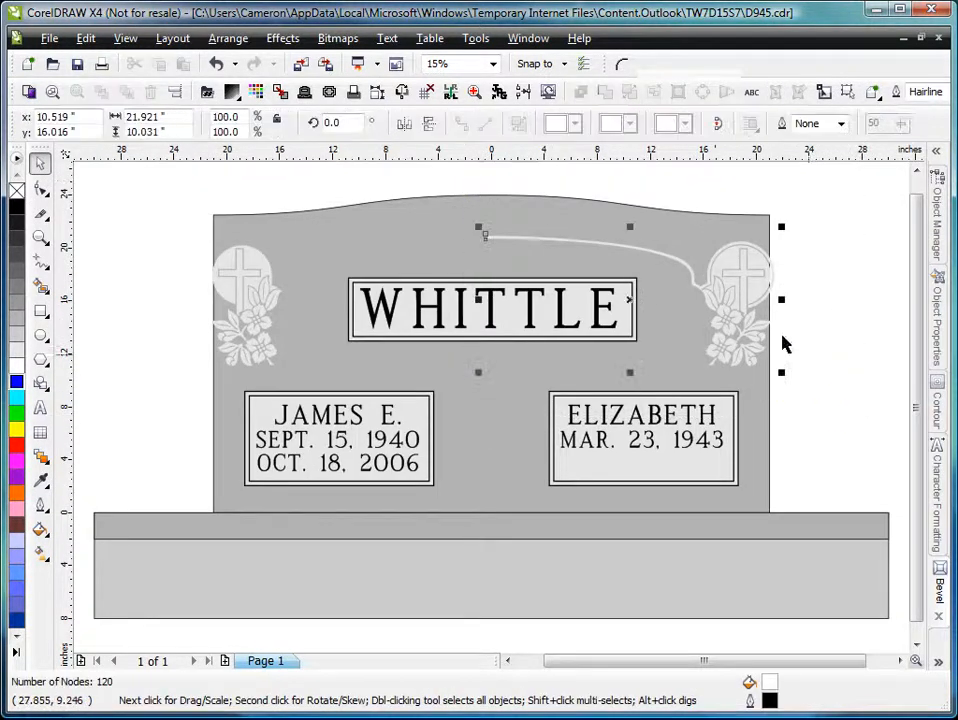
pyautogui.moveTo(742, 280); pyautogui.dragTo(793, 356)
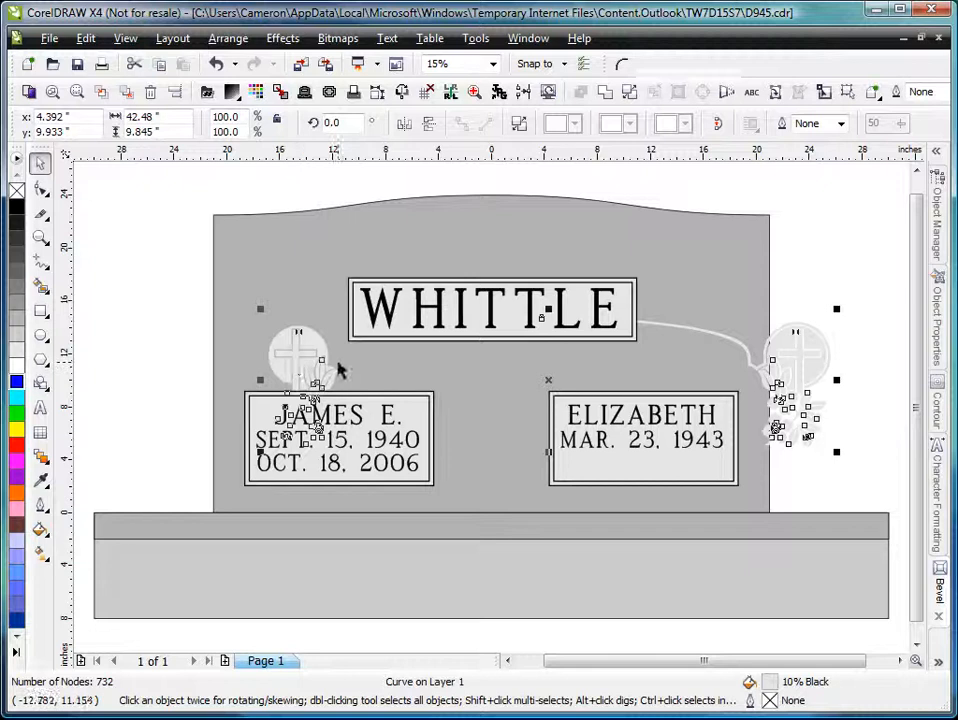
pyautogui.hotkey('ctrl', 'z')
# Step: Break the gray ornament curve apart and give the ornament's right half a black hairline outline with no fill
pyautogui.click(228, 38)
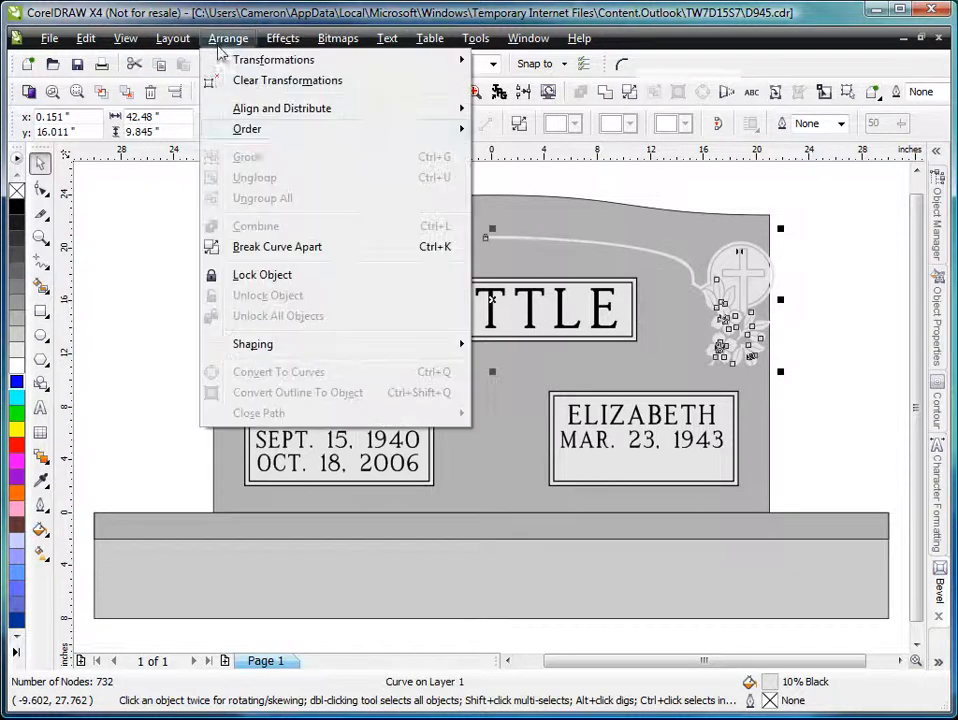
pyautogui.click(281, 247)
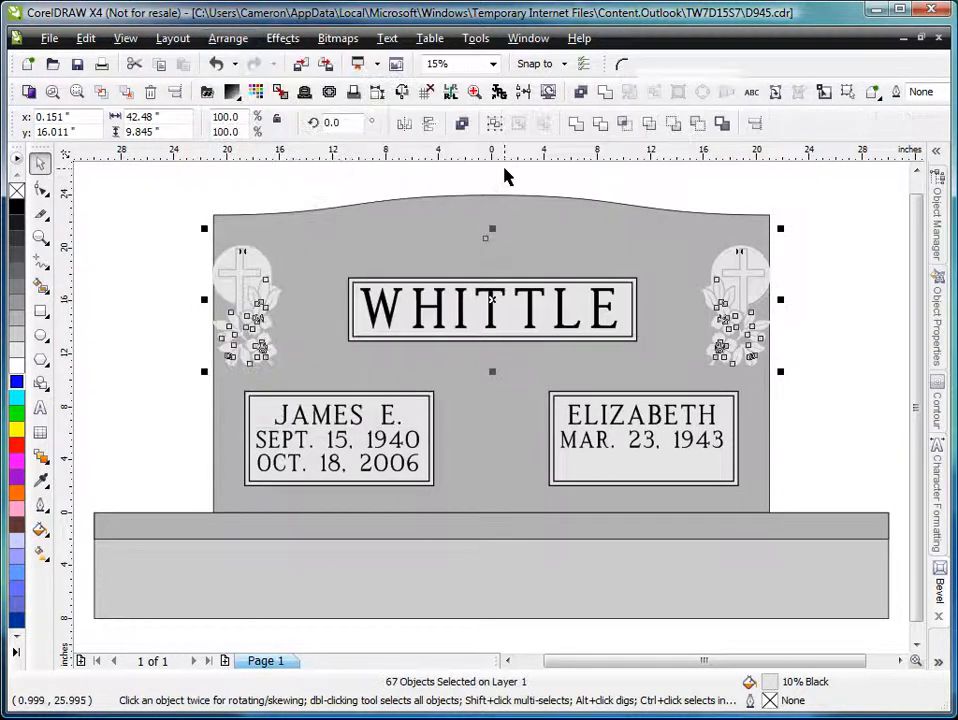
pyautogui.click(476, 181)
pyautogui.moveTo(515, 212); pyautogui.dragTo(849, 398)
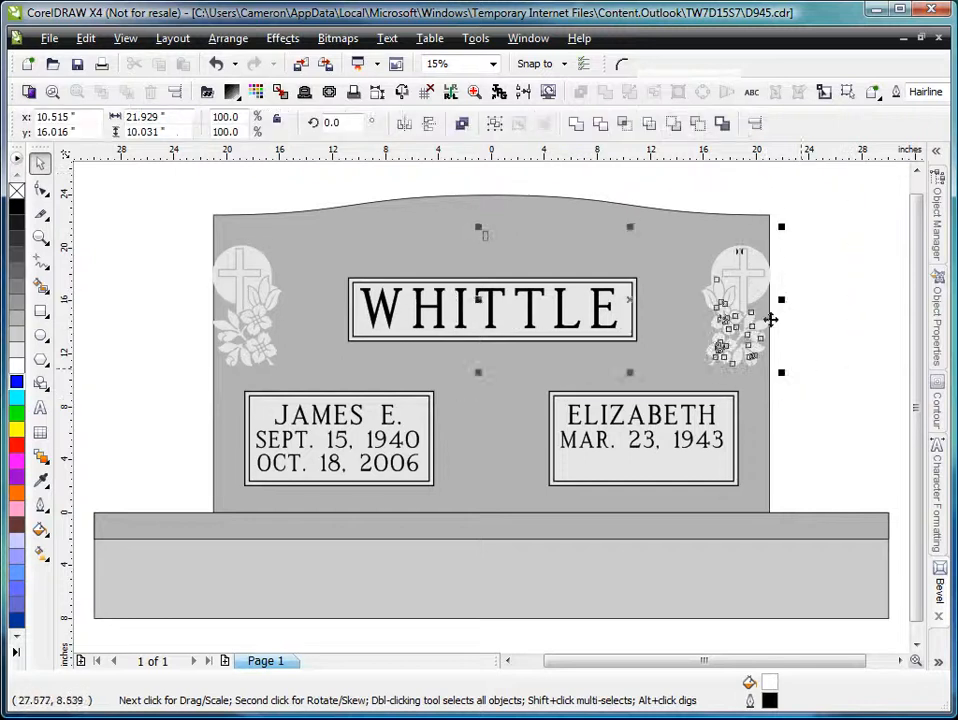
pyautogui.moveTo(759, 293); pyautogui.dragTo(752, 341)
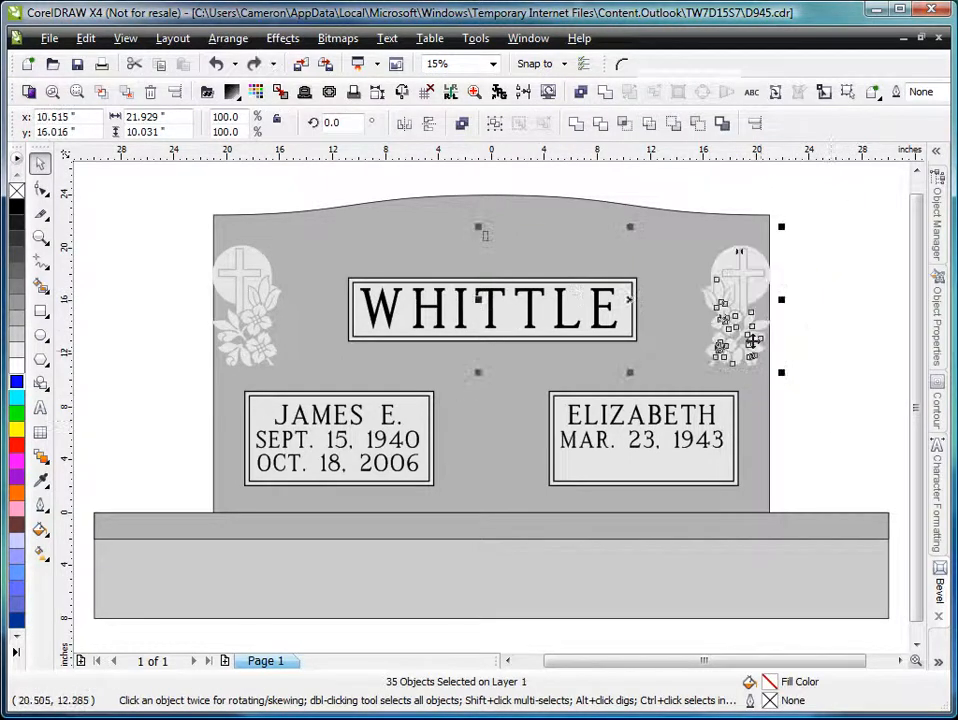
pyautogui.rightClick(17, 206)
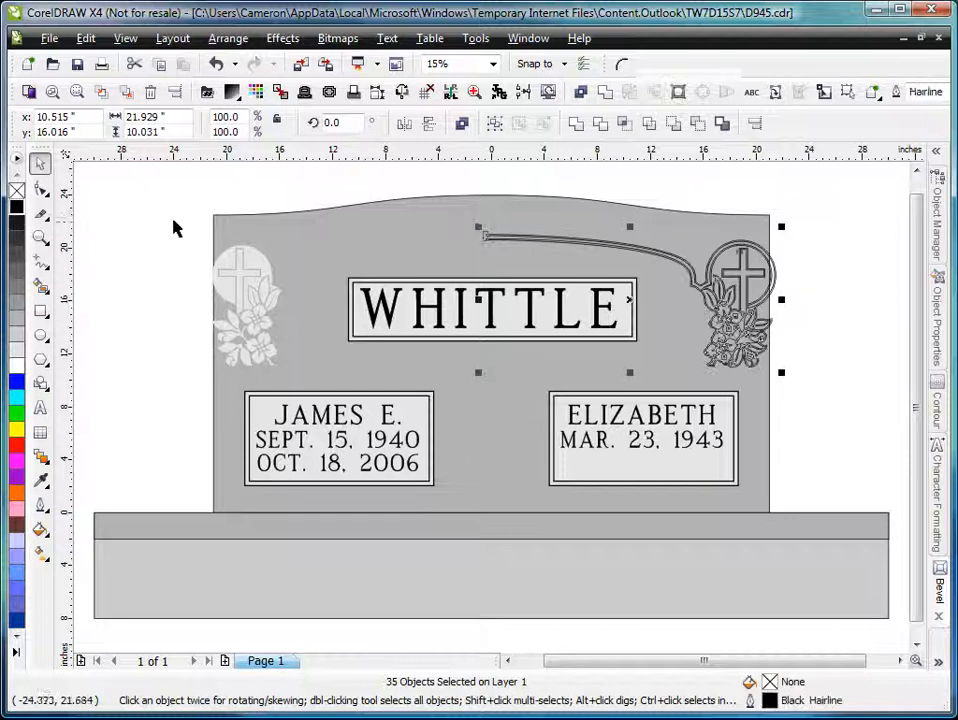
# Step: Give the left half of the cross-and-flower ornament a black hairline outline with no fill
pyautogui.click(158, 200)
pyautogui.moveTo(158, 192); pyautogui.dragTo(545, 398)
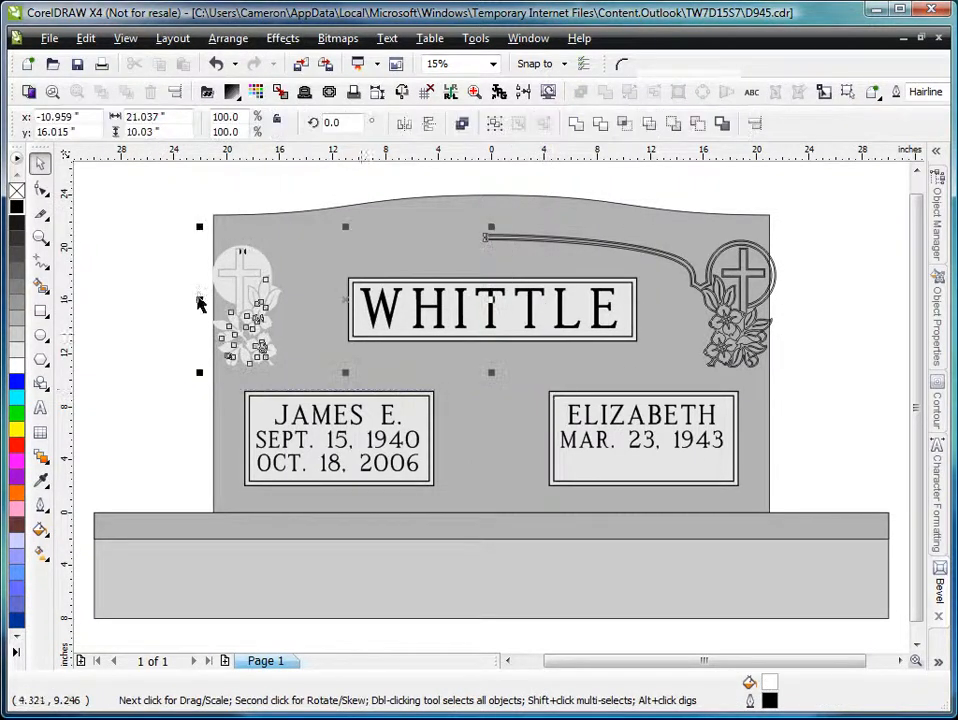
pyautogui.rightClick(17, 206)
pyautogui.click(117, 214)
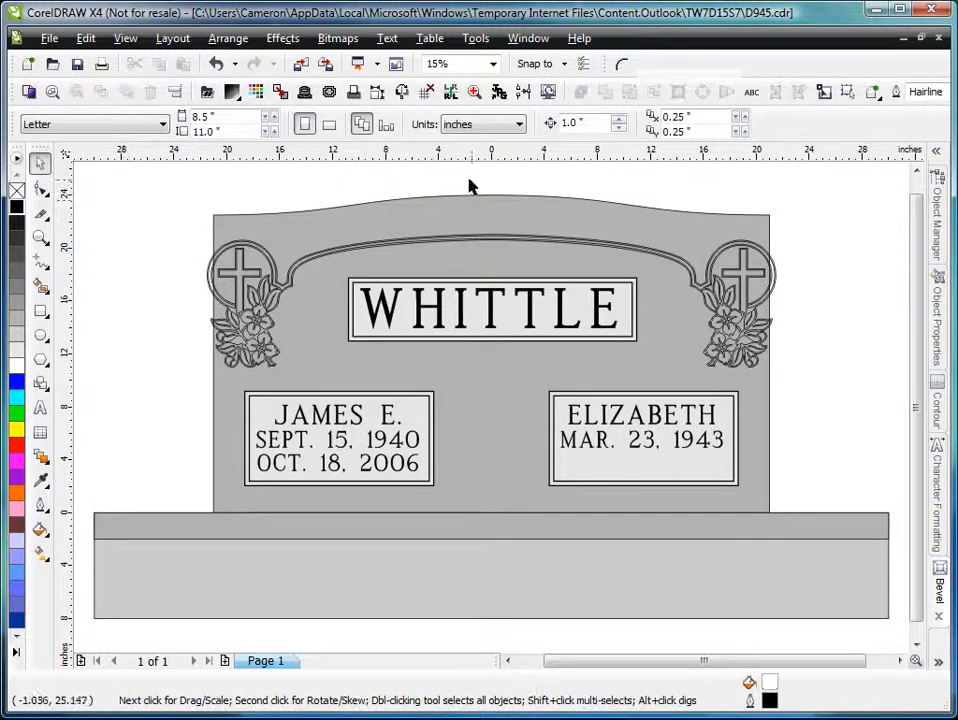
# Step: Move the right ornament half 2 inches left and the left ornament half 2 inches right, so both sit inside the tablet
pyautogui.moveTo(556, 241); pyautogui.dragTo(857, 398)
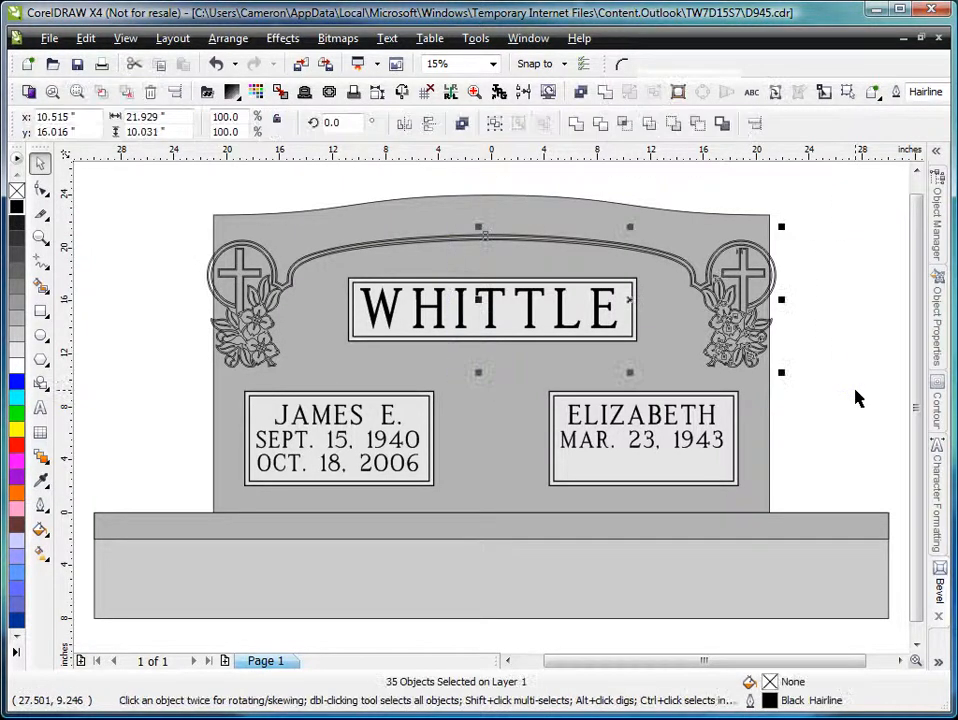
pyautogui.press('Left')
pyautogui.press('Left')
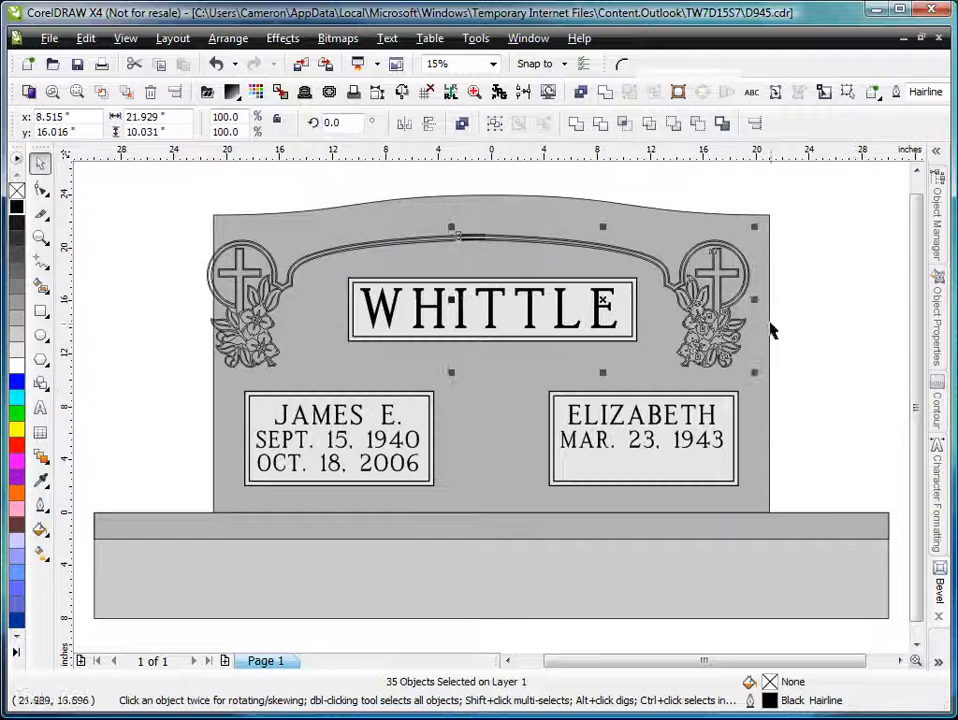
pyautogui.moveTo(159, 187); pyautogui.dragTo(516, 420)
pyautogui.press('Right')
pyautogui.press('Right')
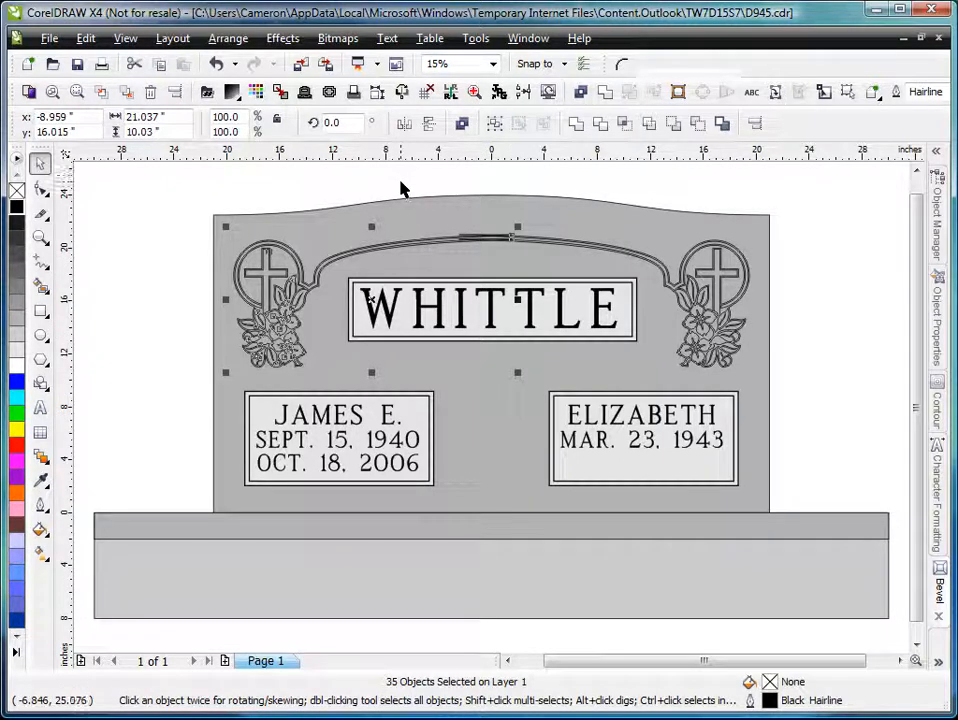
# Step: Trim the overlapping line ends where the two arch halves cross with Virtual Segment Delete, undoing one wrong cut on the left
pyautogui.click(40, 237)
pyautogui.moveTo(445, 221); pyautogui.dragTo(530, 259)
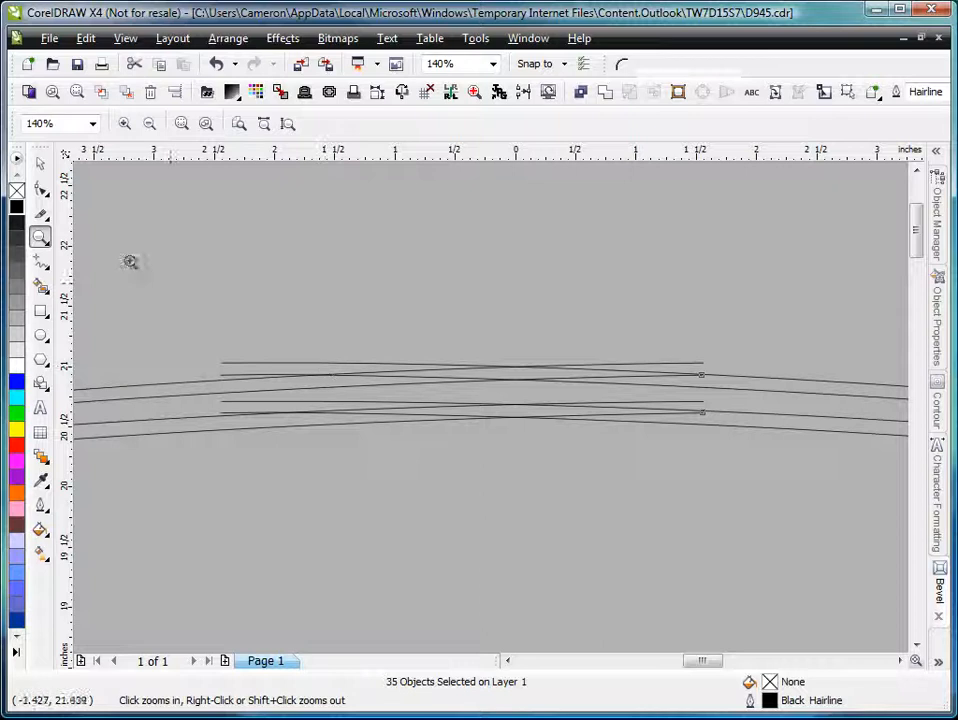
pyautogui.click(42, 213)
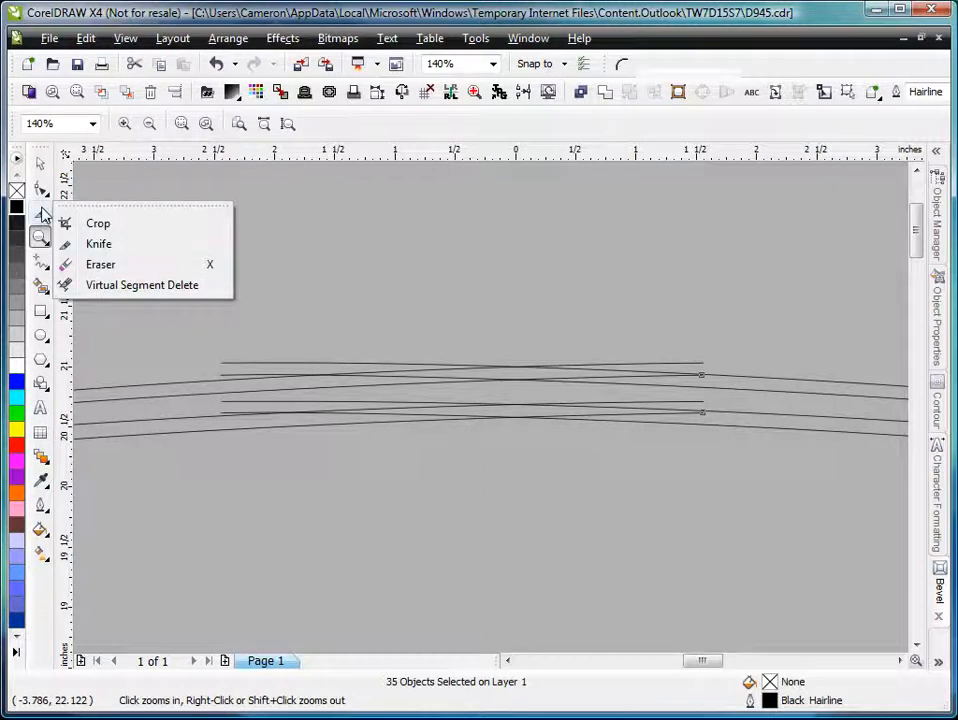
pyautogui.click(105, 286)
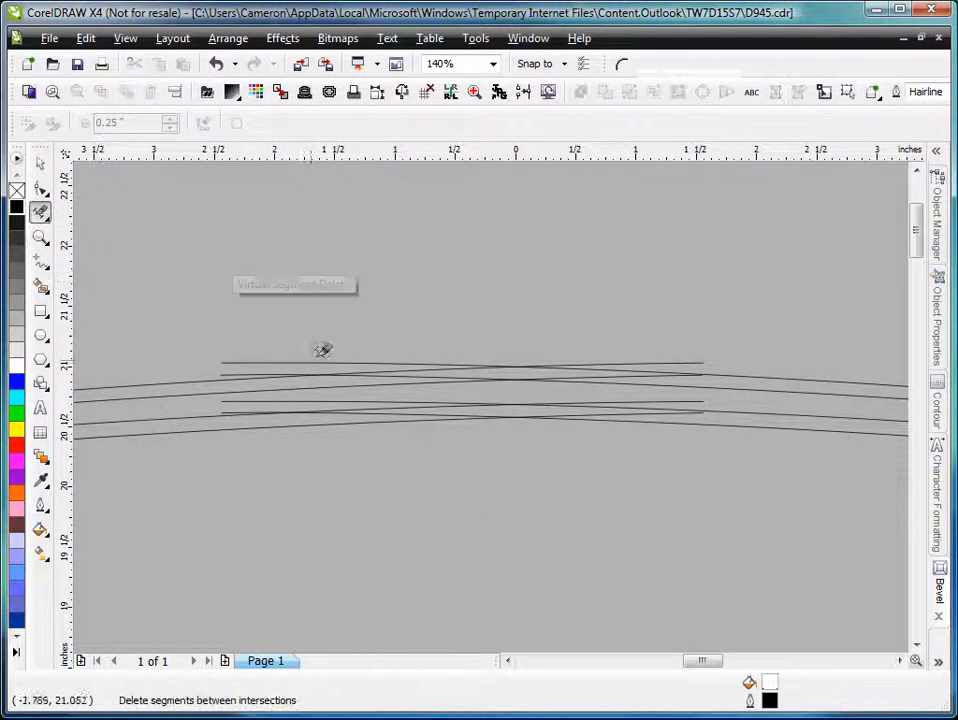
pyautogui.click(238, 364)
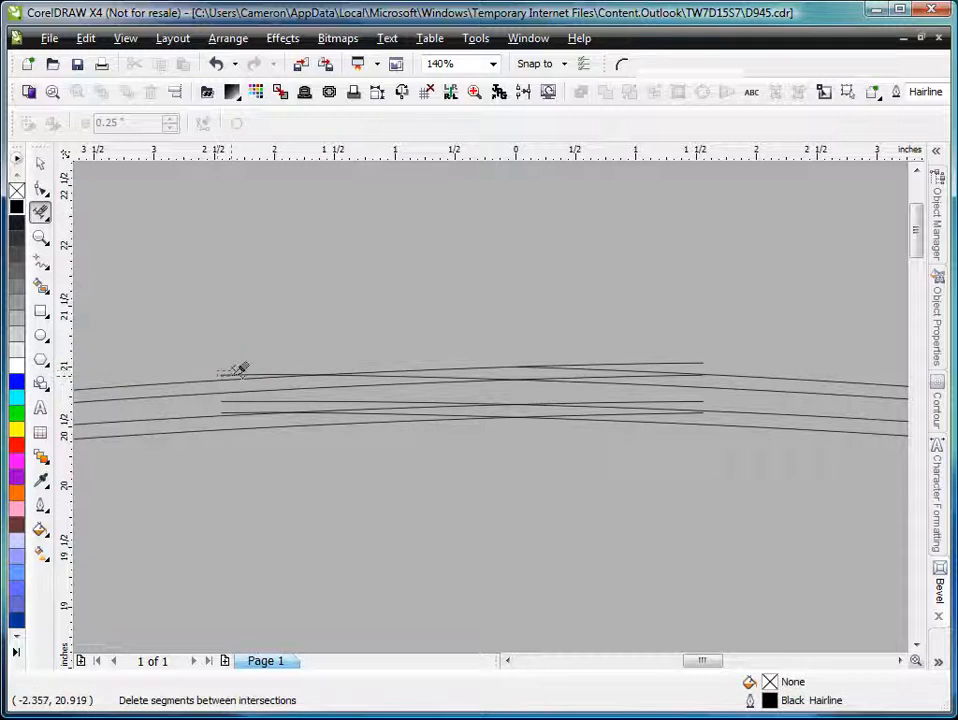
pyautogui.moveTo(688, 353); pyautogui.dragTo(711, 368)
pyautogui.click(268, 400)
pyautogui.click(230, 402)
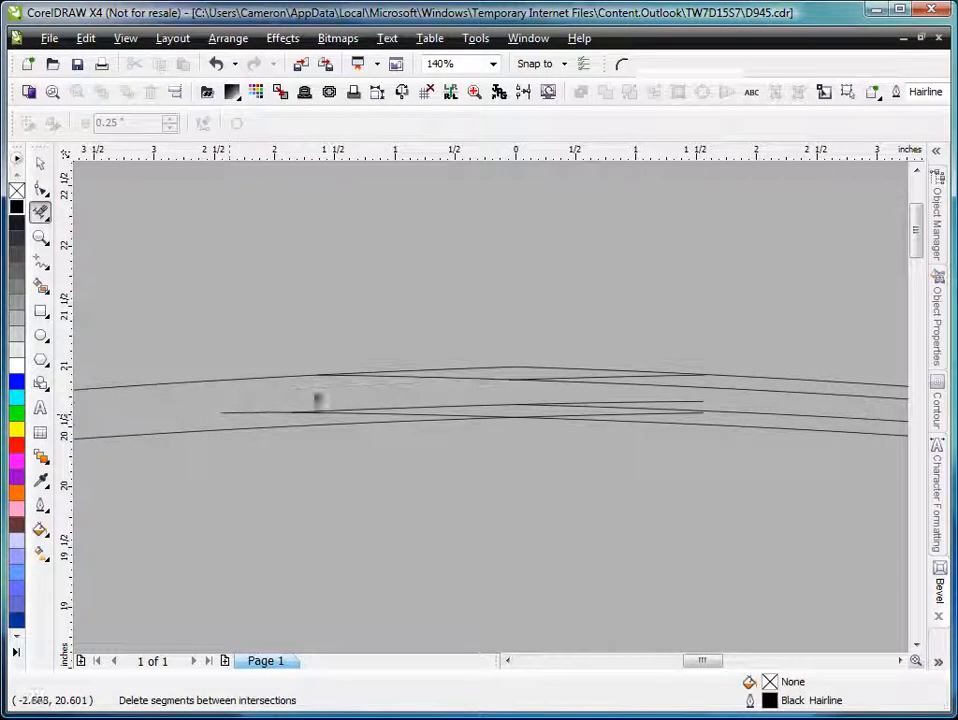
pyautogui.hotkey('ctrl', 'z')
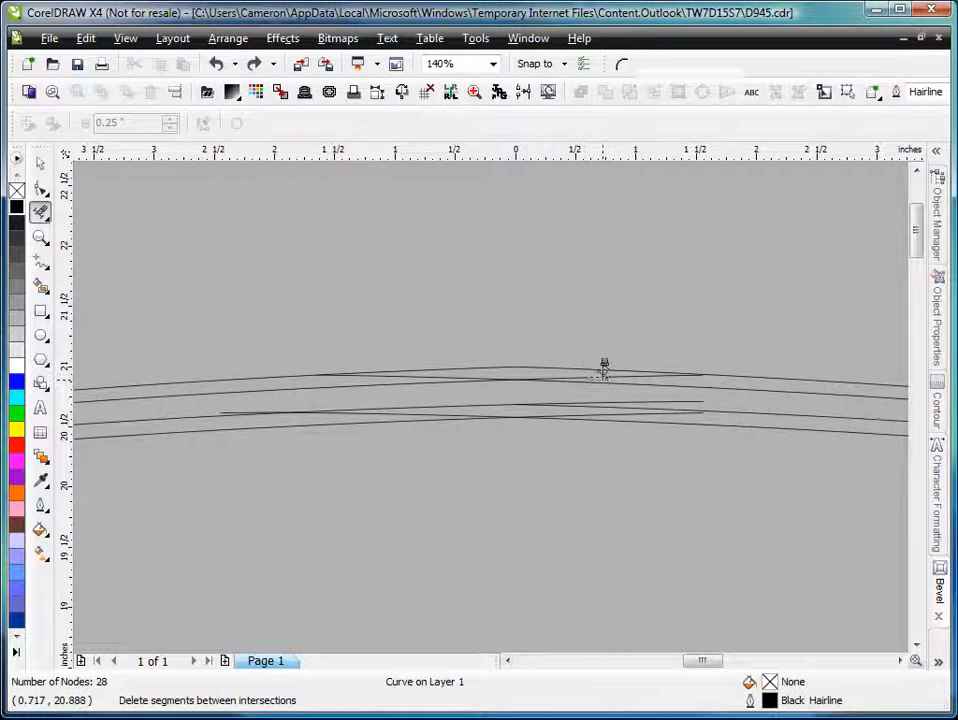
# Step: Delete the remaining crossing segments on both sides of the arch's center so each pair of lines meets at one peak
pyautogui.click(612, 370)
pyautogui.click(447, 372)
pyautogui.click(624, 406)
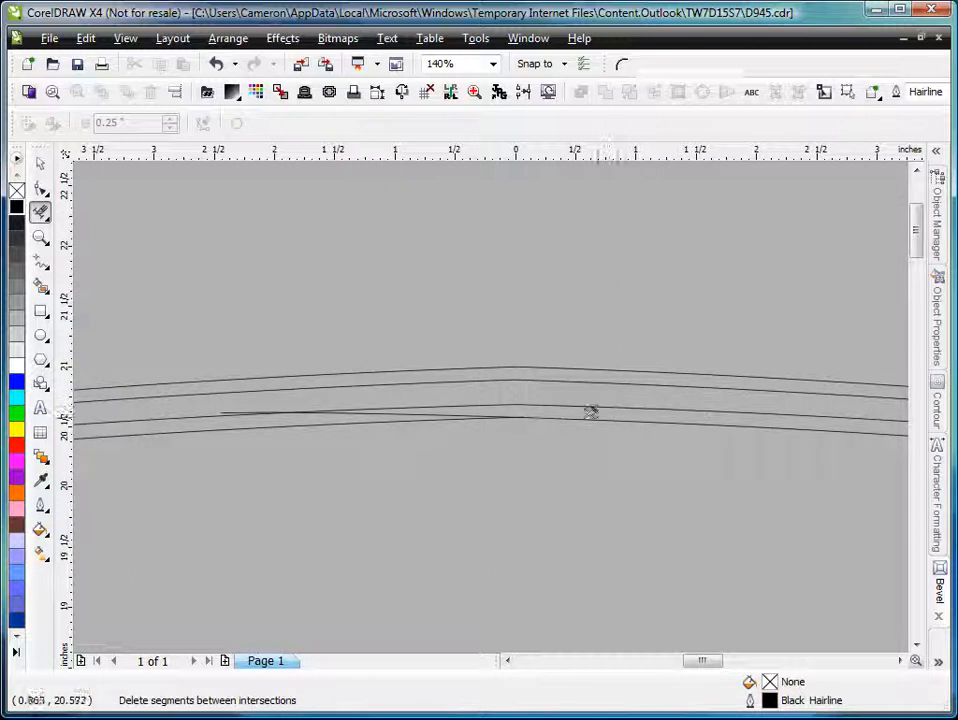
pyautogui.click(411, 408)
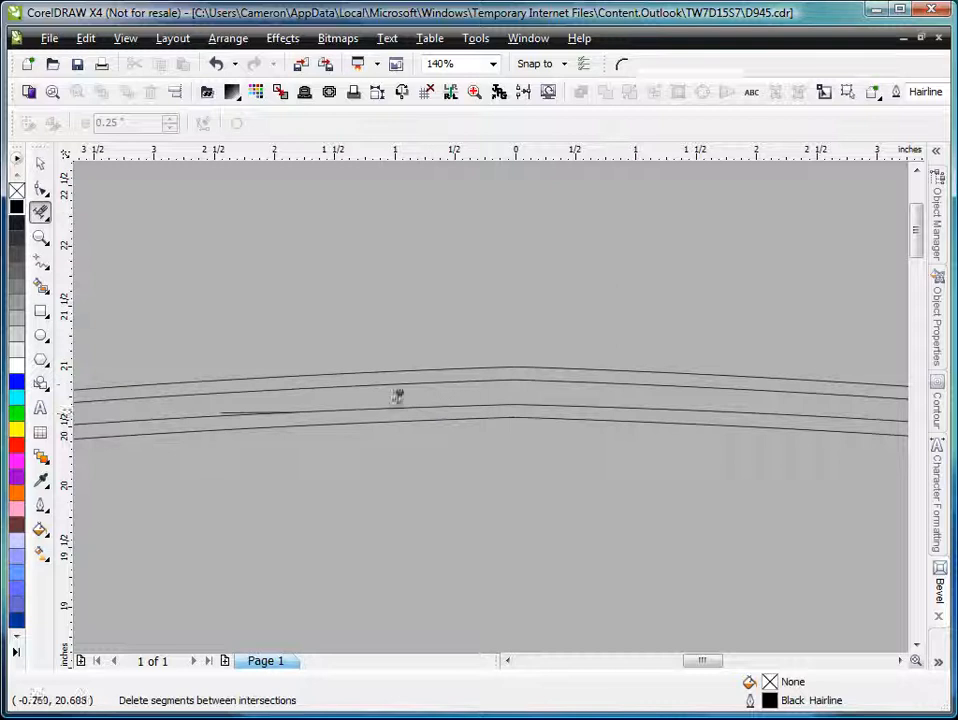
pyautogui.click(243, 405)
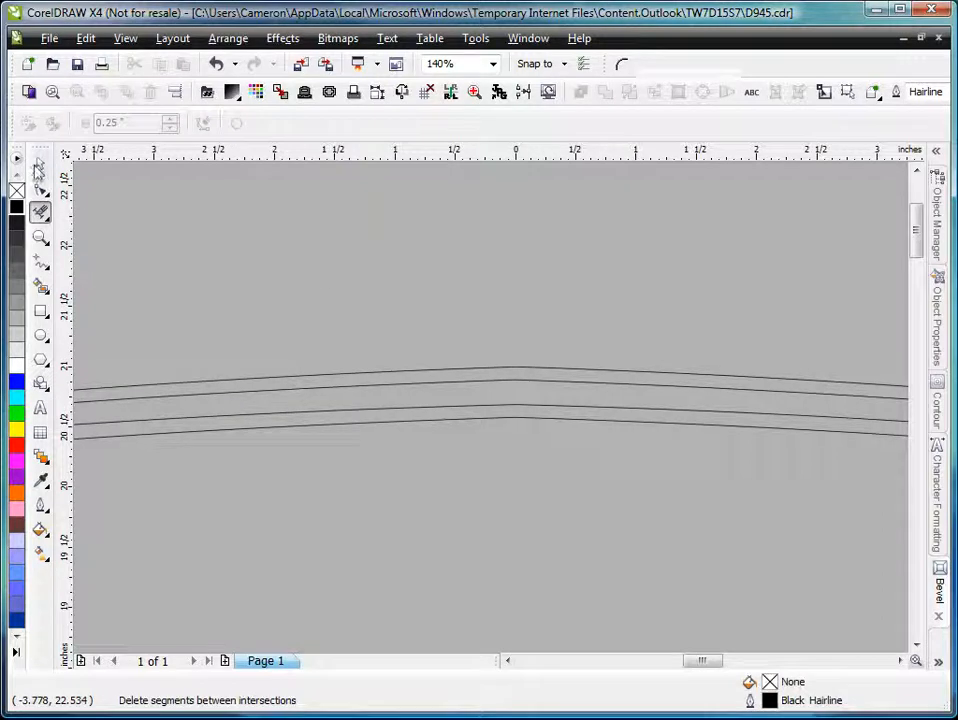
pyautogui.doubleClick(40, 236)
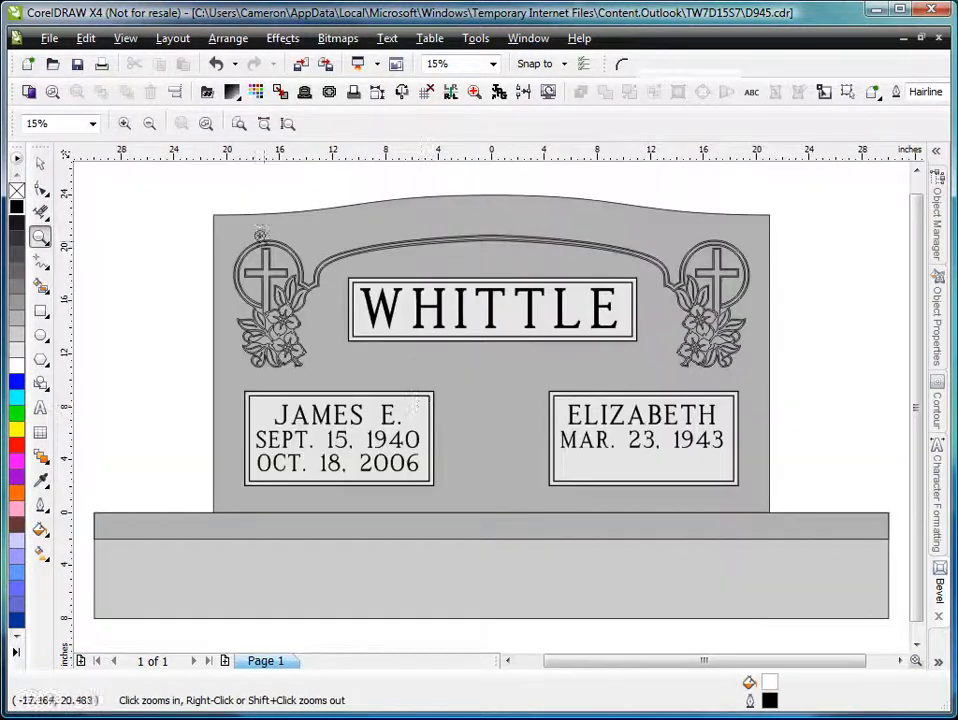
# Step: Combine all ornament pieces except the family-name panel into one curve, then test it with a move and undo the move
pyautogui.press('space')
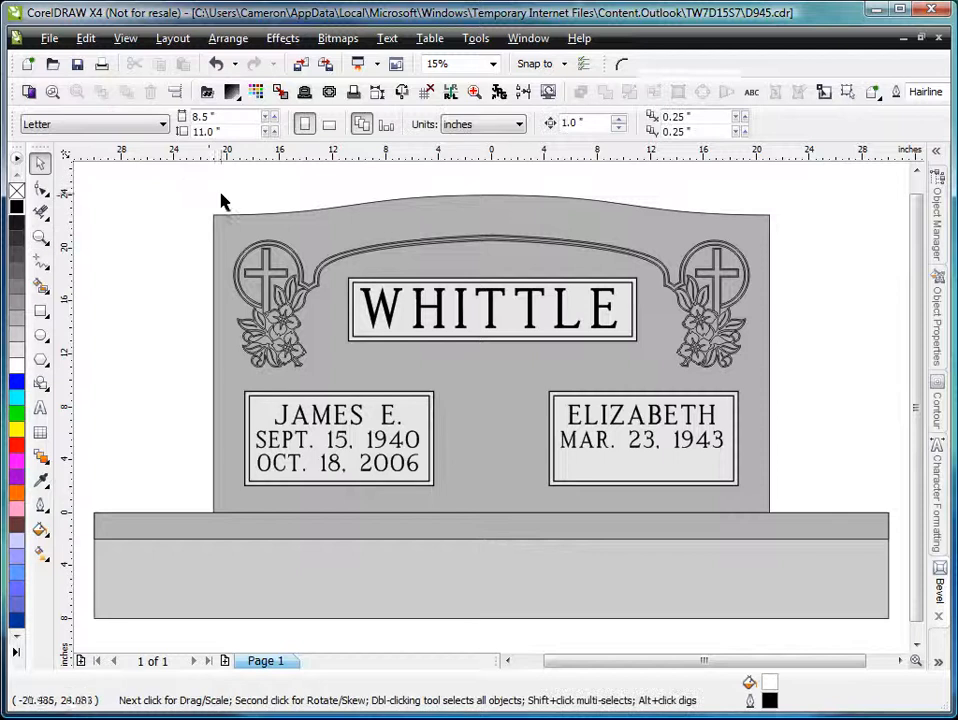
pyautogui.moveTo(186, 188); pyautogui.dragTo(858, 381)
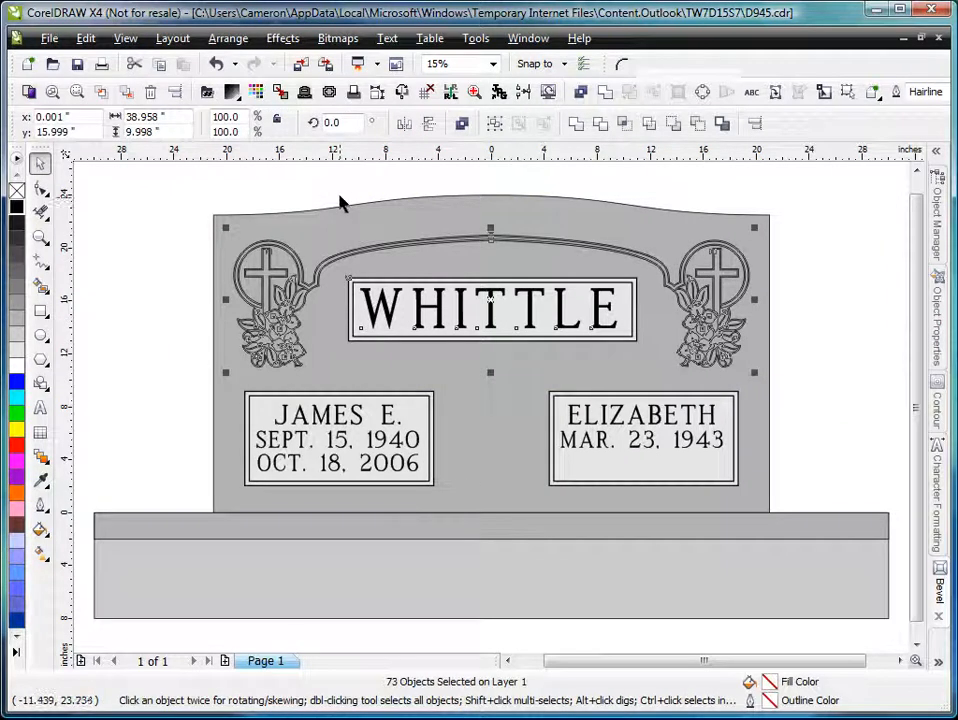
pyautogui.moveTo(340, 203); pyautogui.dragTo(622, 363)
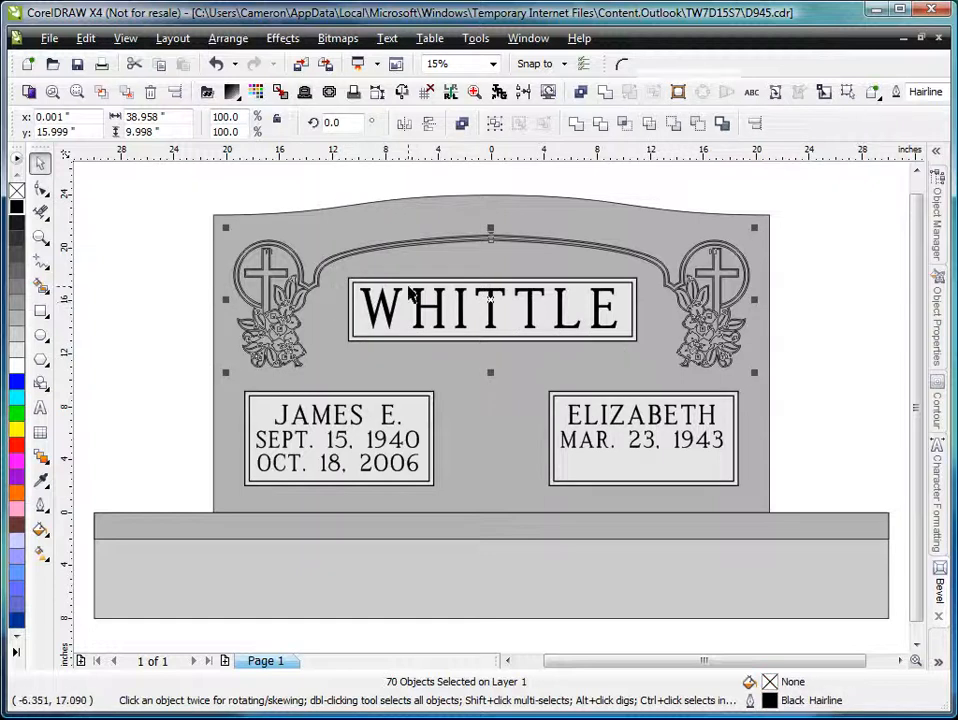
pyautogui.click(461, 123)
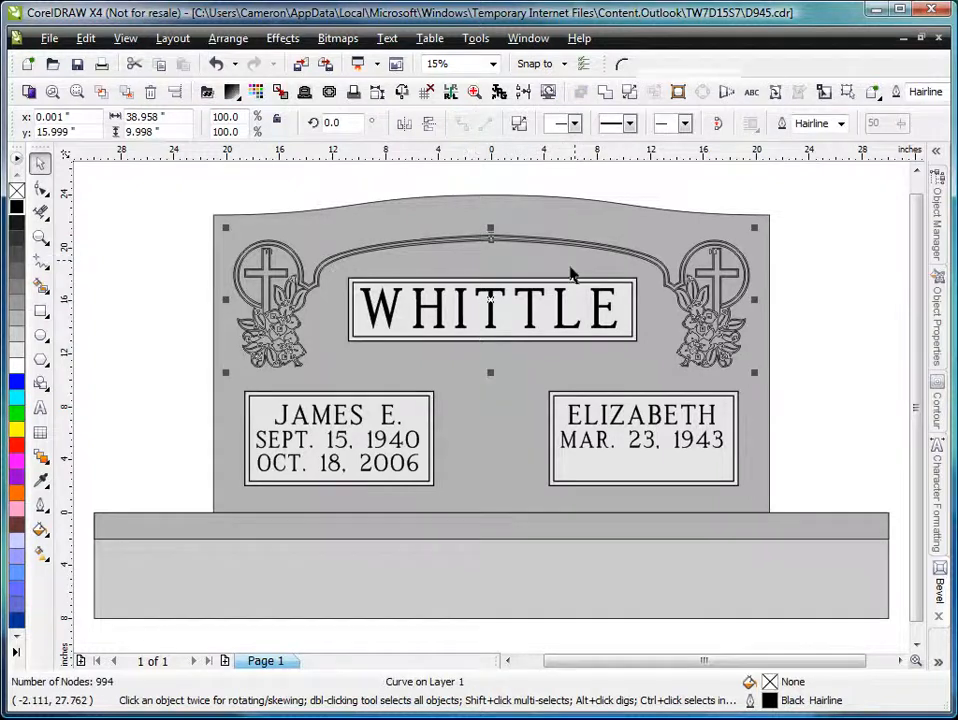
pyautogui.moveTo(488, 300); pyautogui.dragTo(316, 477)
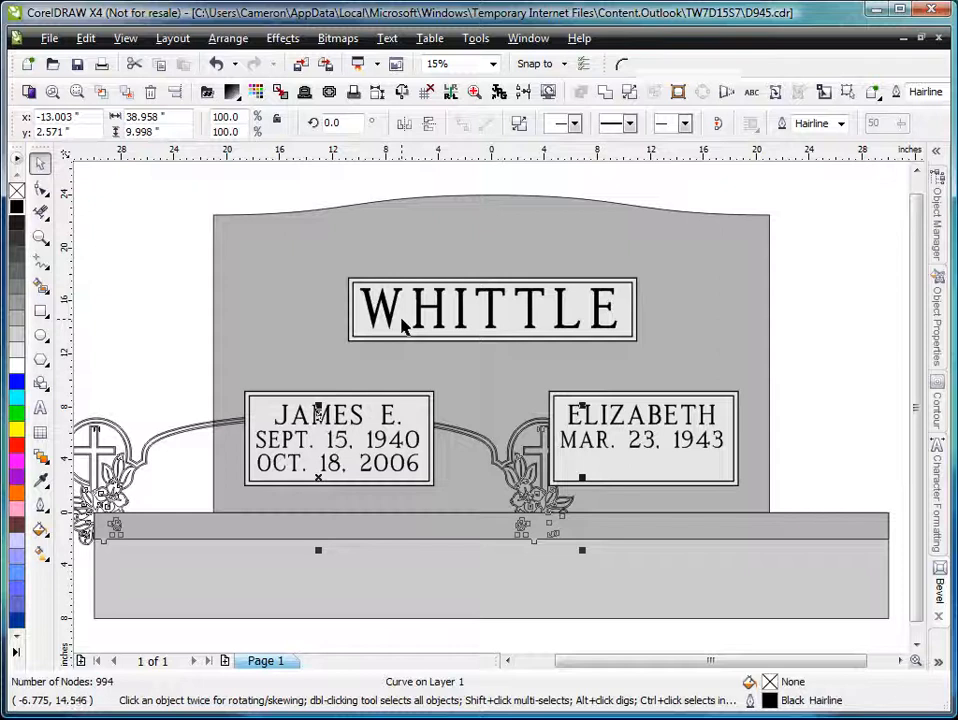
pyautogui.hotkey('ctrl', 'z')
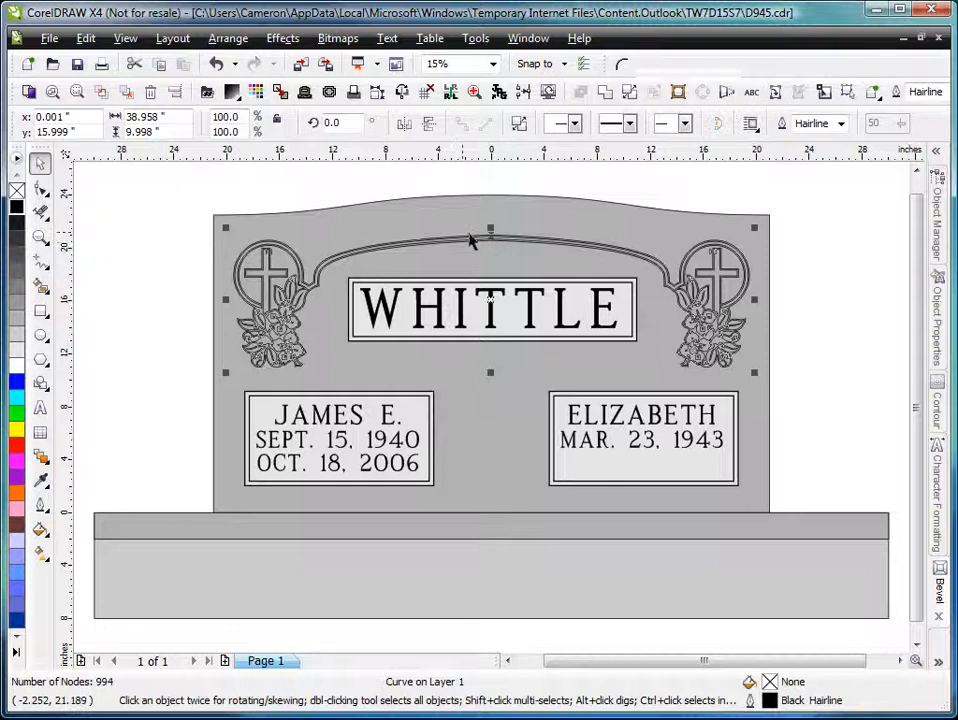
# Step: Add a node to each of the four arch lines about 5.6 inches left of the tablet's center
pyautogui.scroll(1, 494, 413)
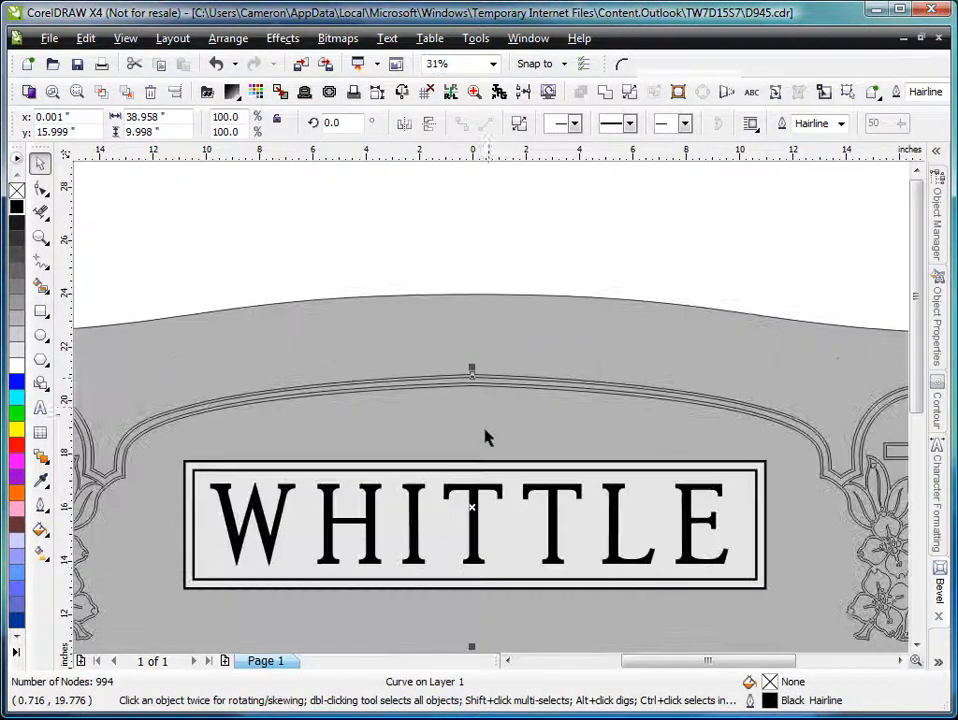
pyautogui.scroll(1, 491, 408)
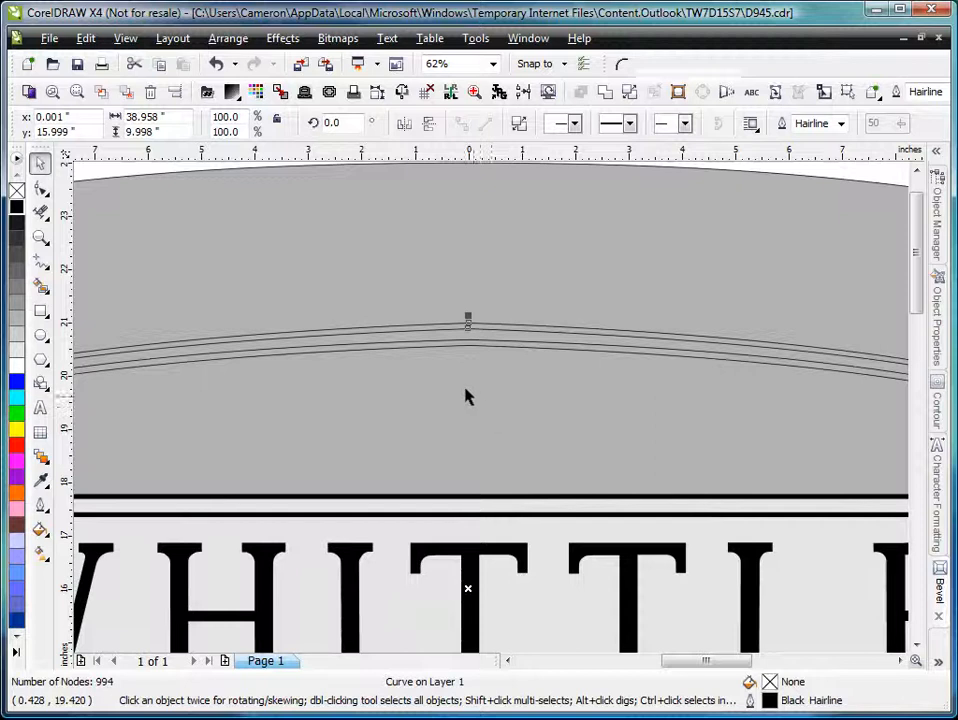
pyautogui.click(500, 299)
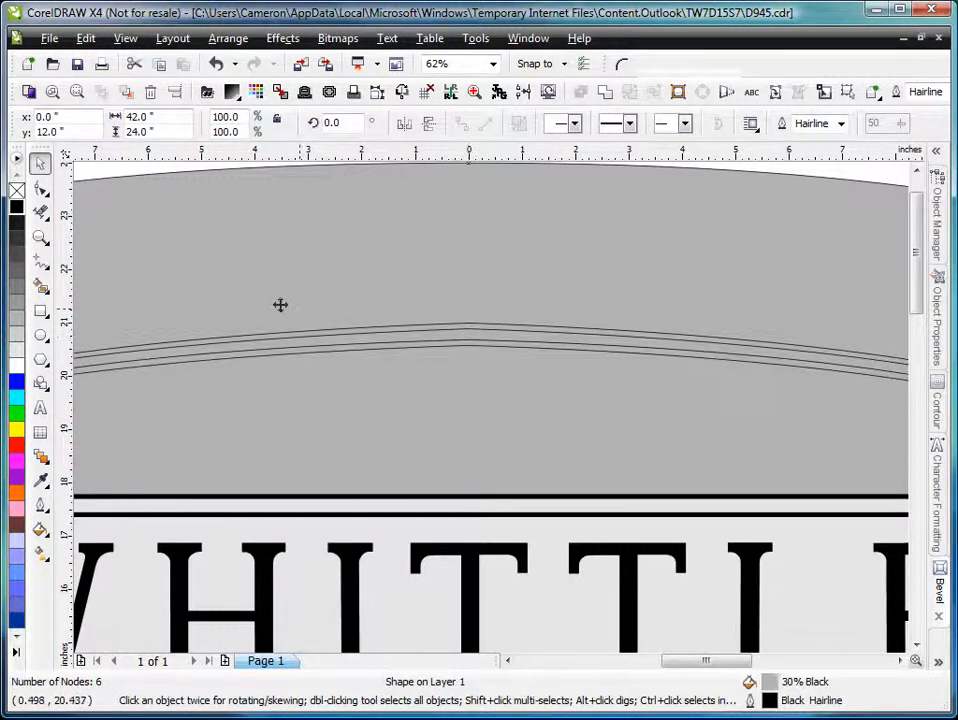
pyautogui.click(40, 190)
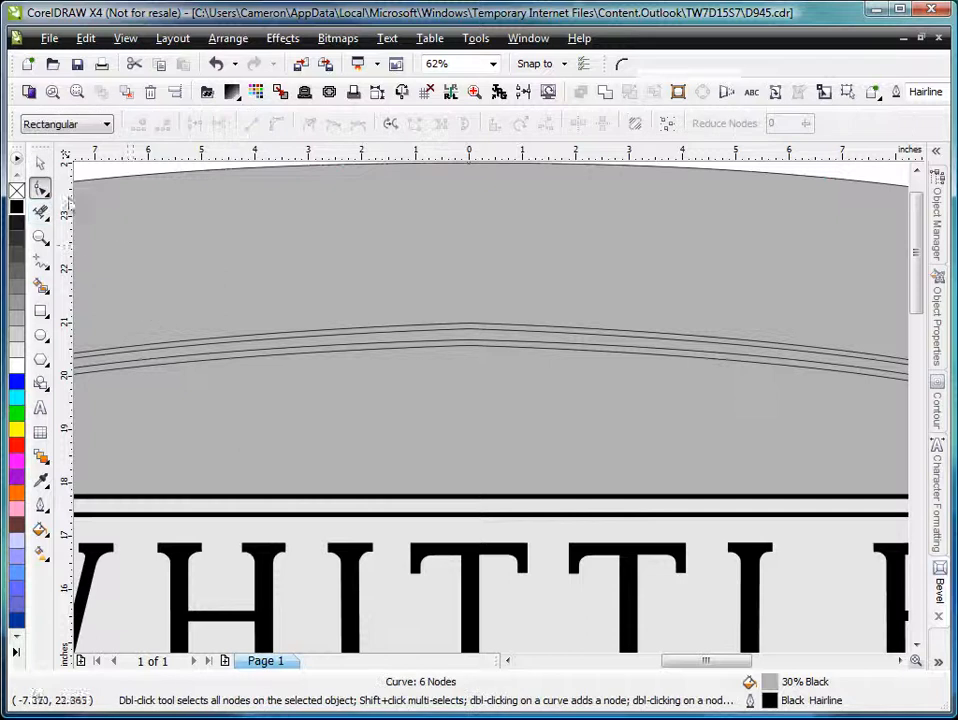
pyautogui.click(170, 350)
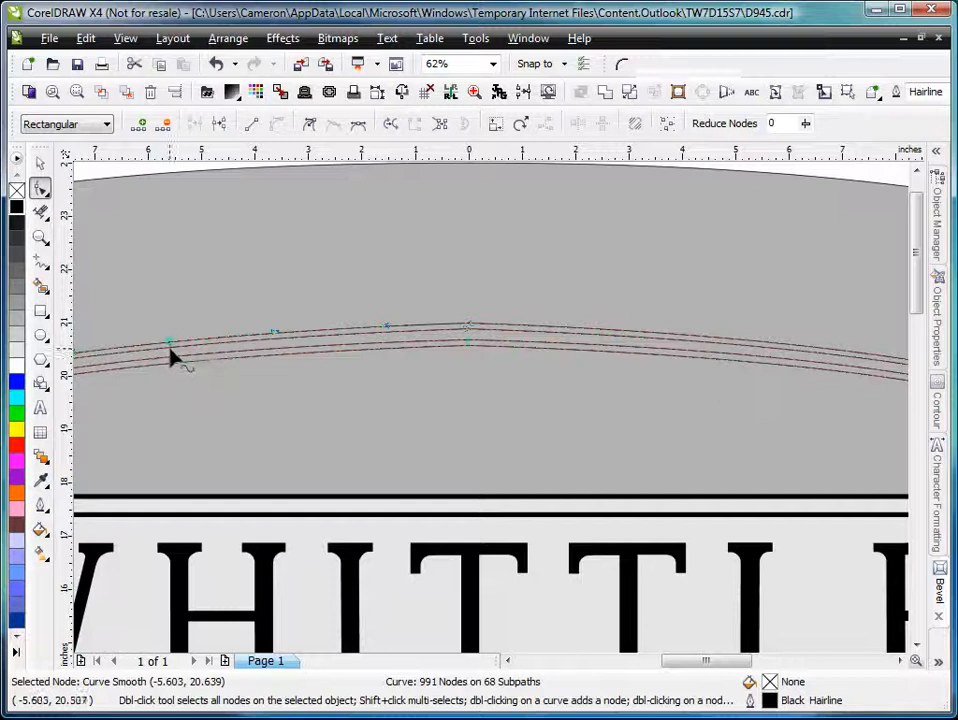
pyautogui.doubleClick(170, 346)
pyautogui.doubleClick(169, 356)
pyautogui.doubleClick(168, 366)
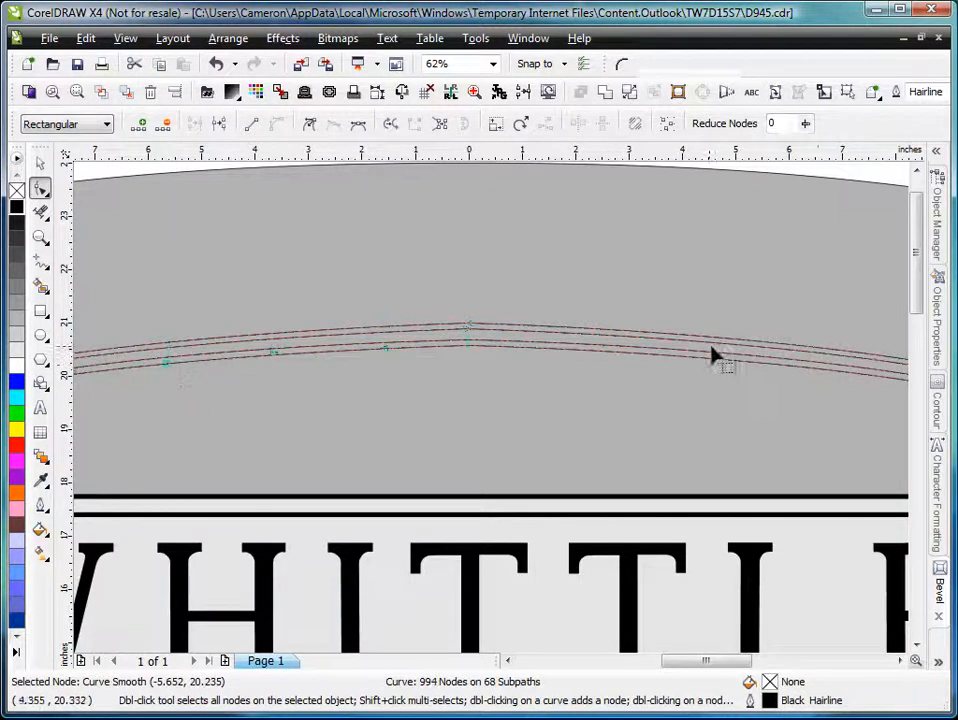
# Step: Add a node to each of the four arch lines about 6.8 inches right of the tablet's center
pyautogui.doubleClick(837, 366)
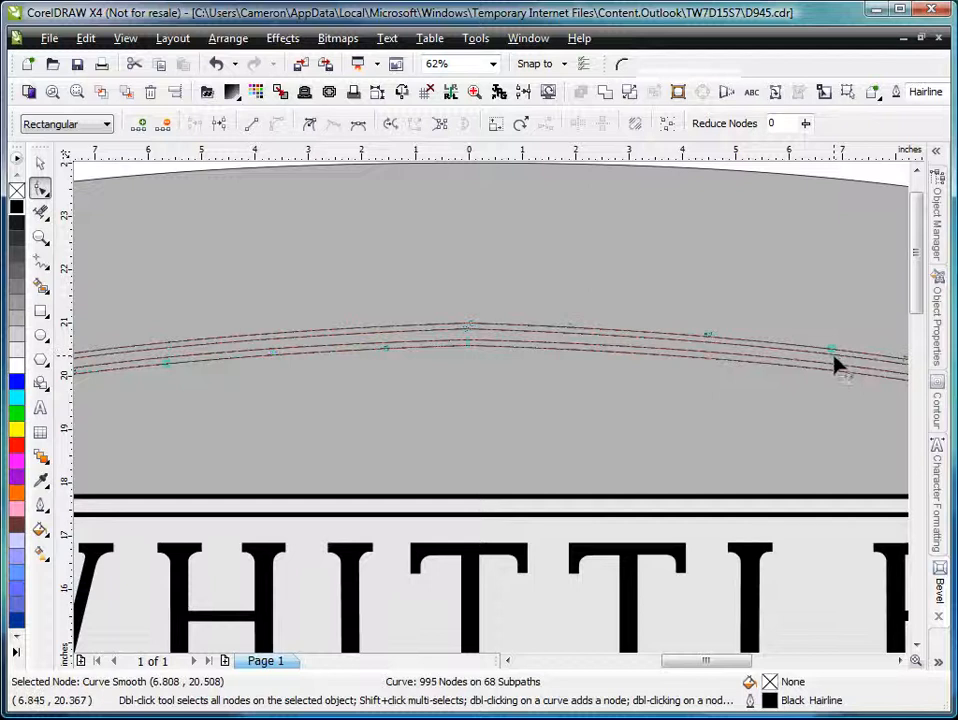
pyautogui.doubleClick(834, 358)
pyautogui.doubleClick(834, 366)
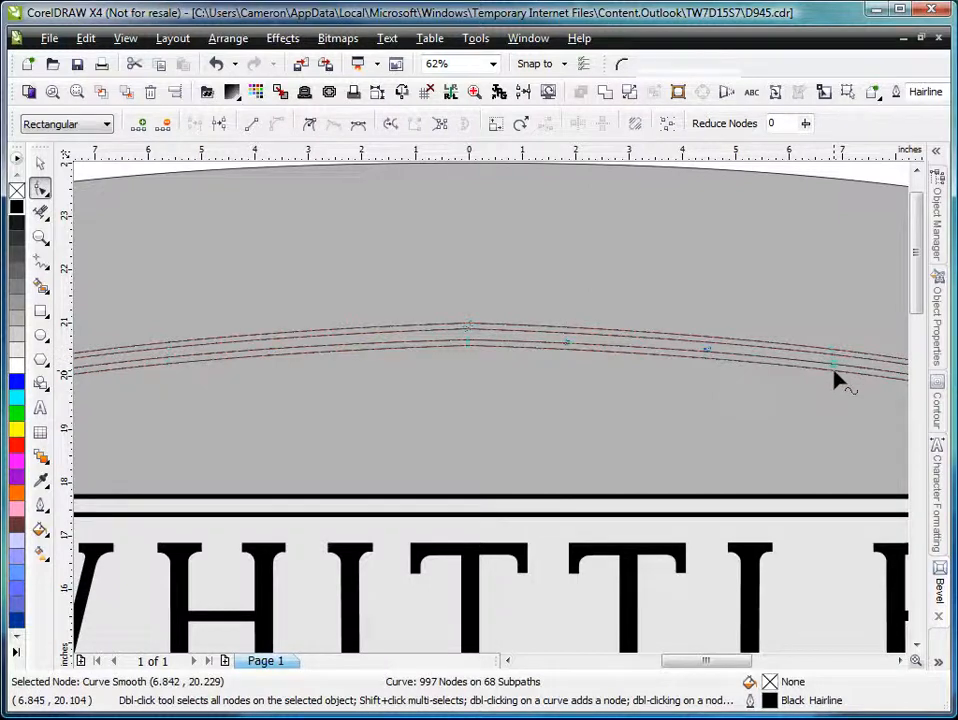
pyautogui.doubleClick(834, 369)
# Step: Delete the nodes at the arch's center peak to smooth the four lines into continuous curves
pyautogui.moveTo(405, 260); pyautogui.dragTo(571, 393)
pyautogui.press('Delete')
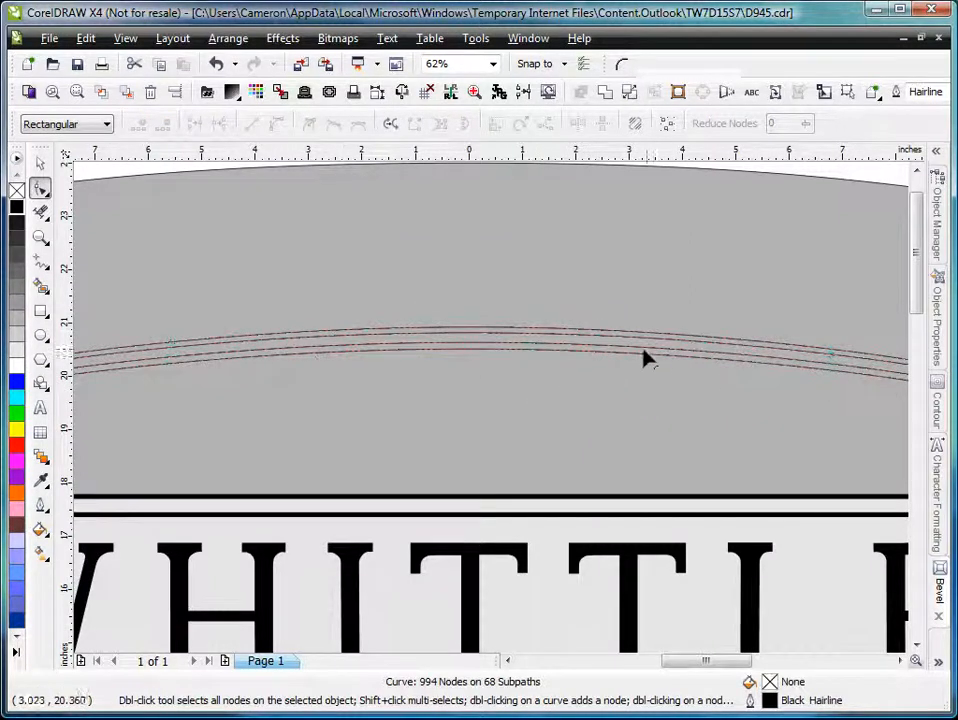
pyautogui.press('F4')
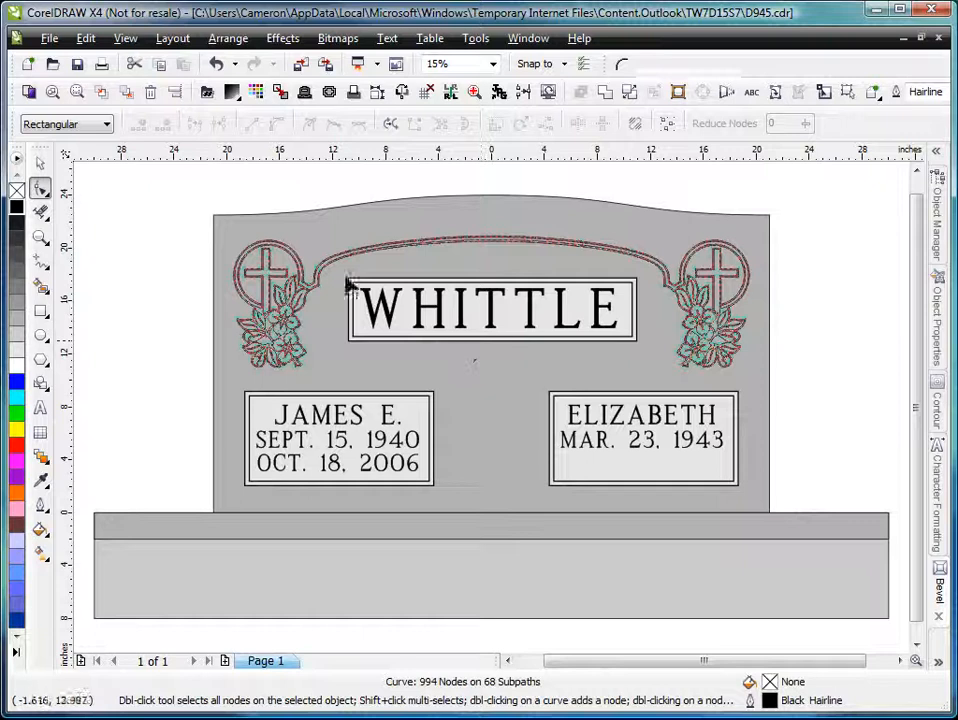
# Step: Apply Fill Panels to the combined cross-and-flower ornament
pyautogui.click(36, 162)
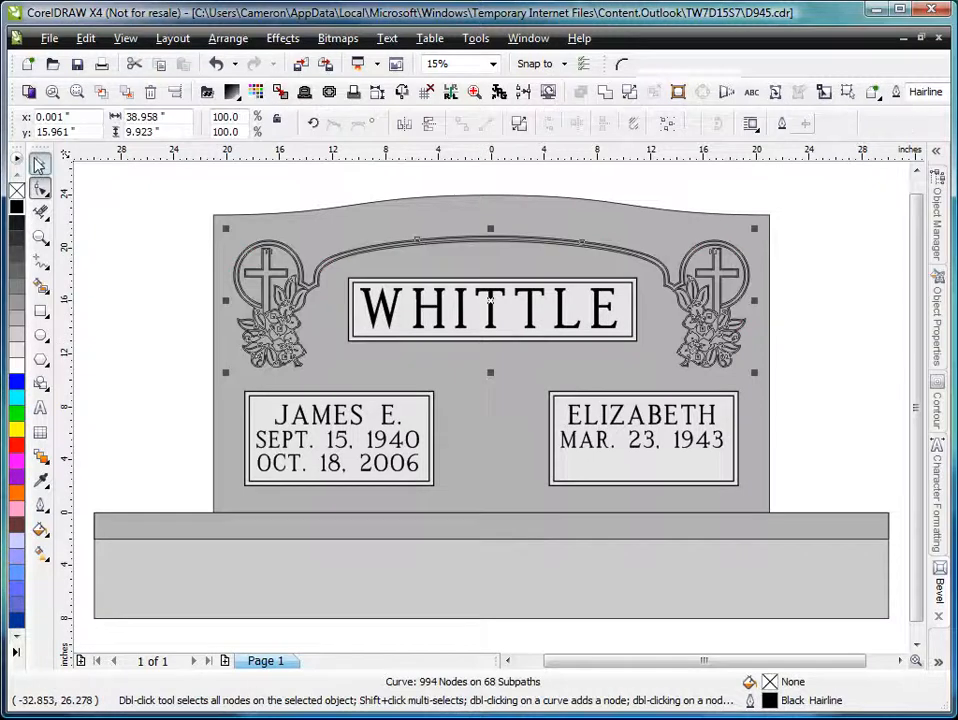
pyautogui.click(282, 96)
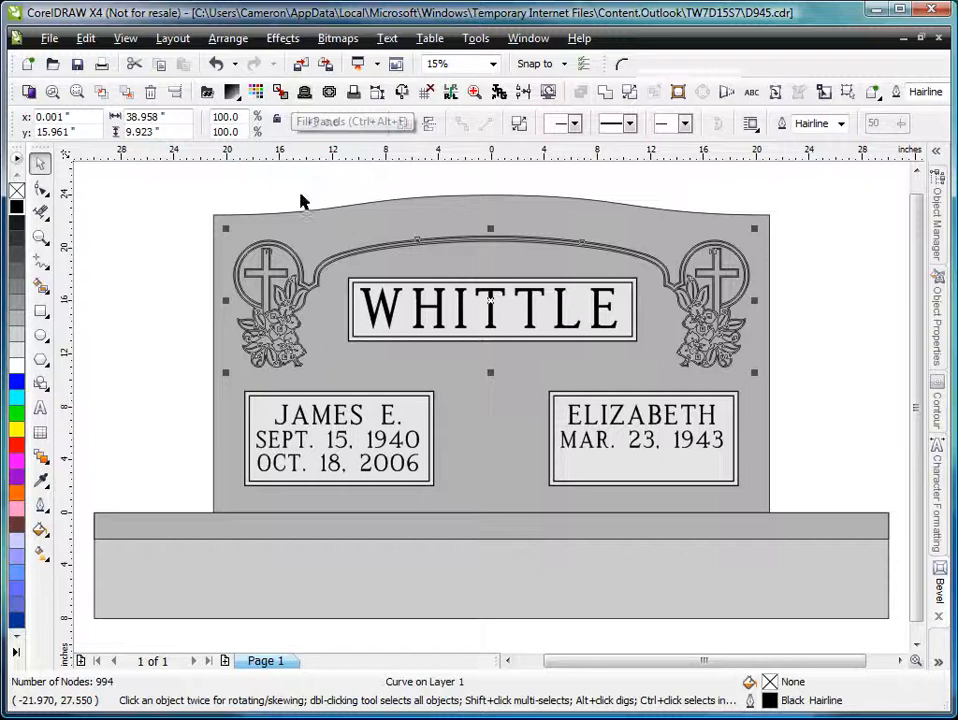
pyautogui.click(360, 193)
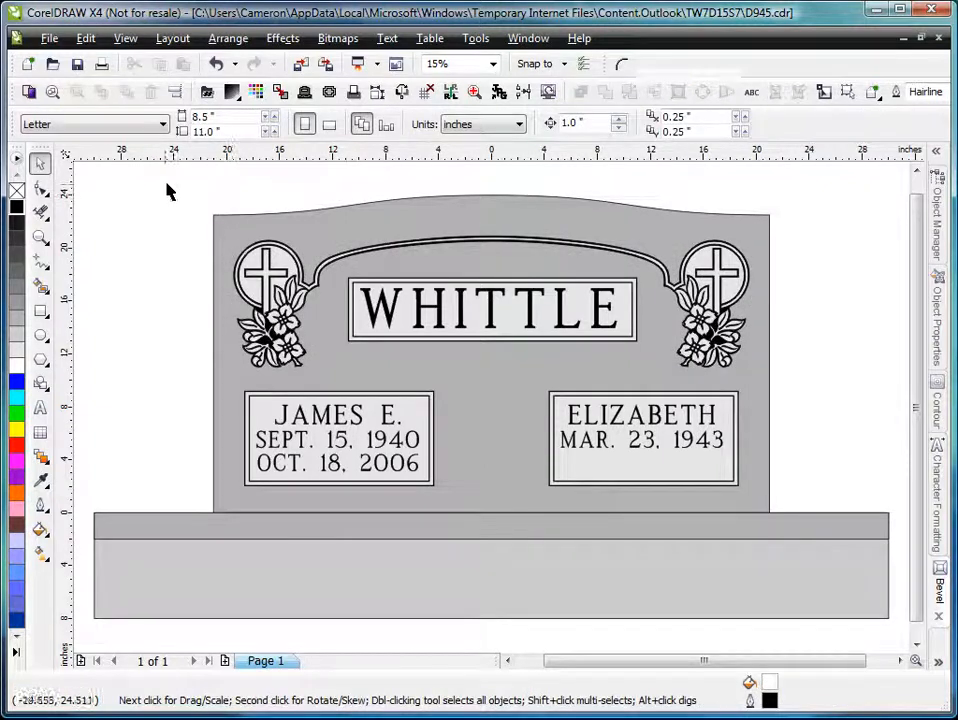
# Step: Remove the outline from the ornament and all inscription panels and lettering on the tablet
pyautogui.moveTo(185, 196); pyautogui.dragTo(836, 502)
pyautogui.rightClick(16, 192)
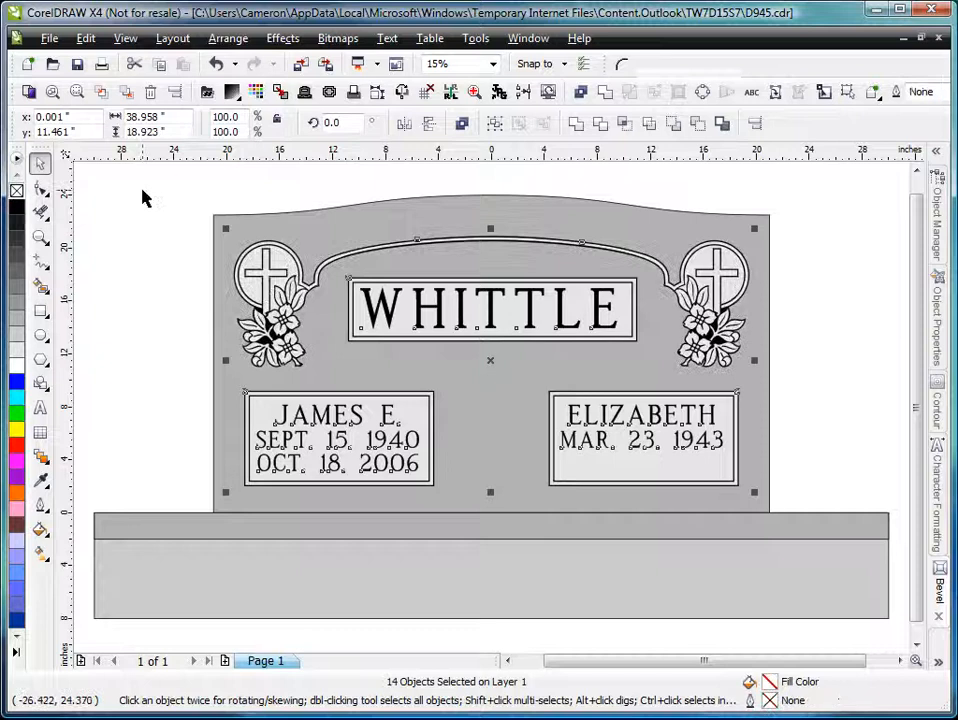
pyautogui.click(143, 198)
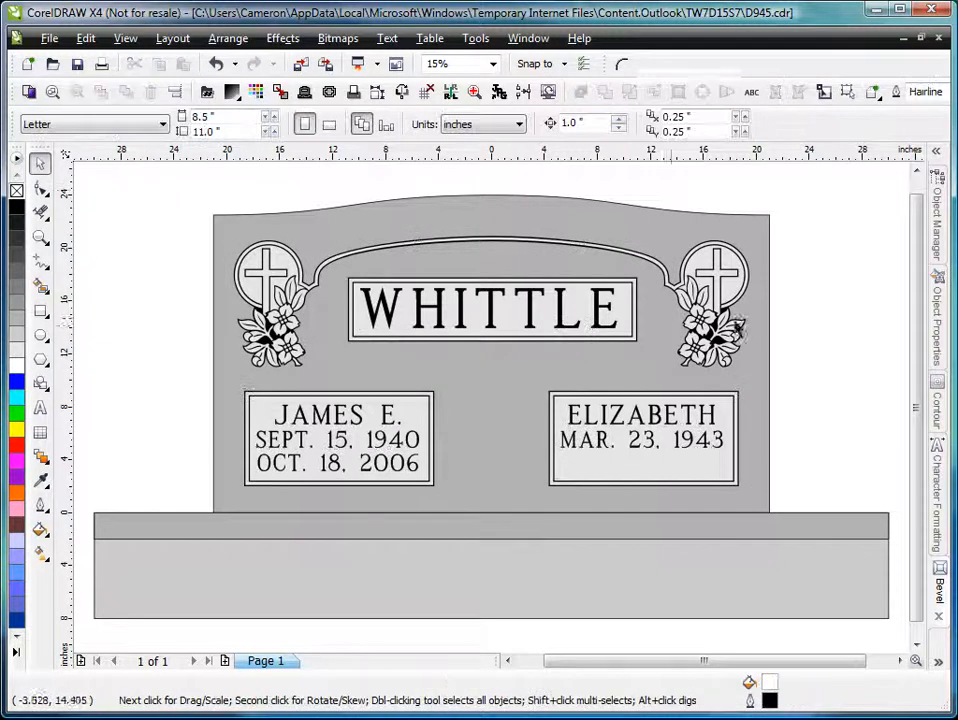